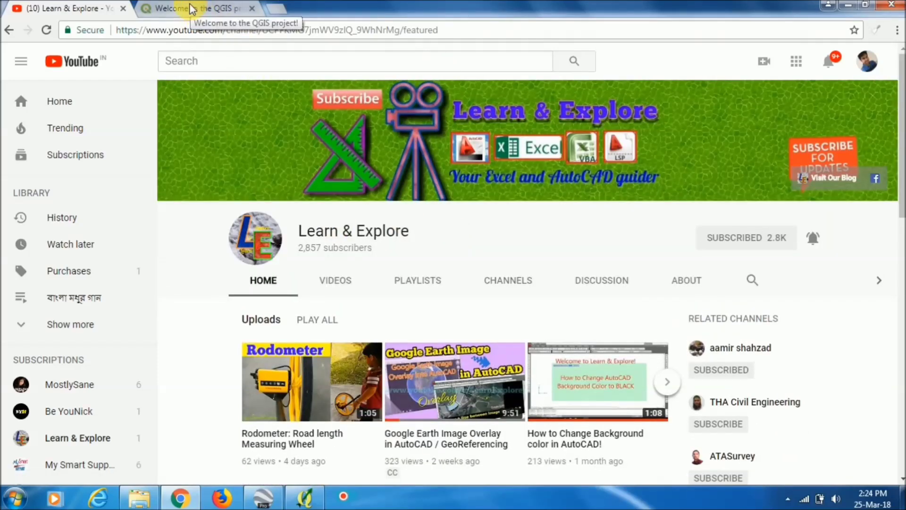
# Step: Switch to the # AutoCAD to GEarth folder in Windows Explorer and open Data (UTM).dwg in AutoCAD
pyautogui.click(139, 498)
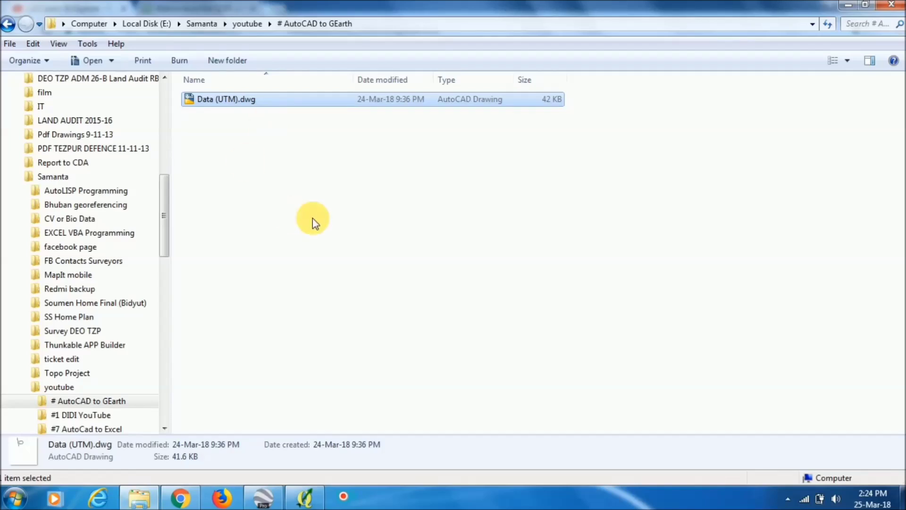
pyautogui.rightClick(356, 99)
pyautogui.click(434, 106)
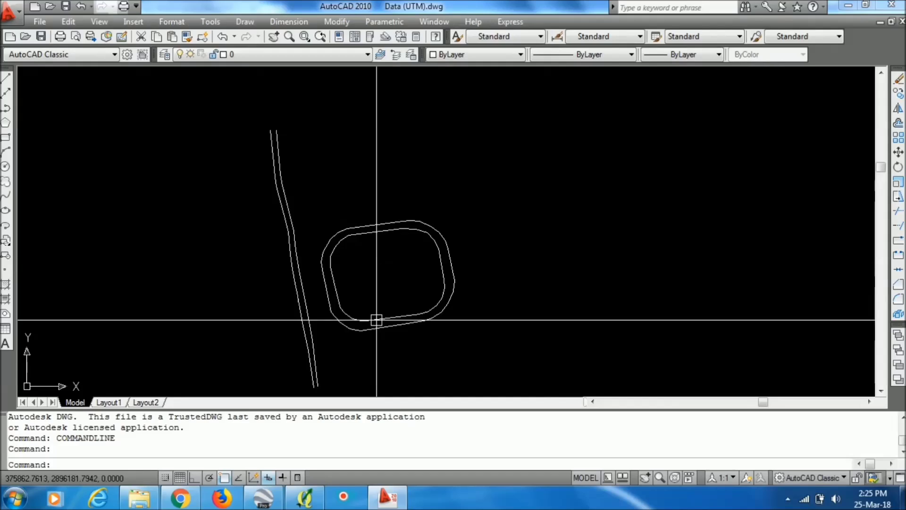
# Step: Switch to the browser and examine the available Windows installers on the QGIS website's download page
pyautogui.click(308, 498)
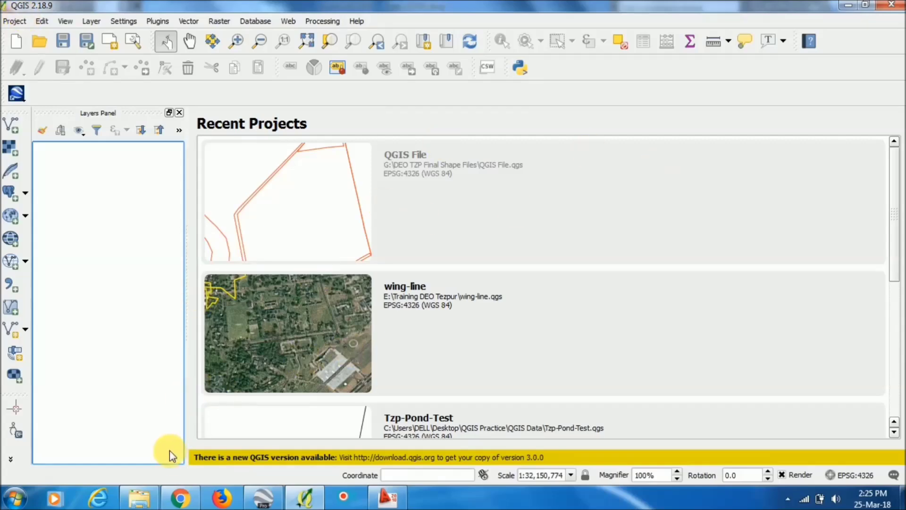
pyautogui.click(181, 498)
pyautogui.click(188, 9)
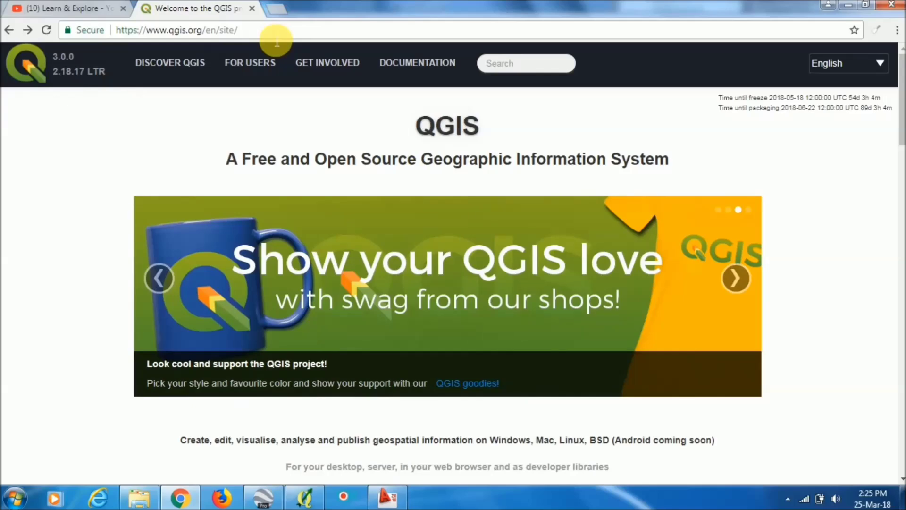
pyautogui.scroll(-1, 368, 212)
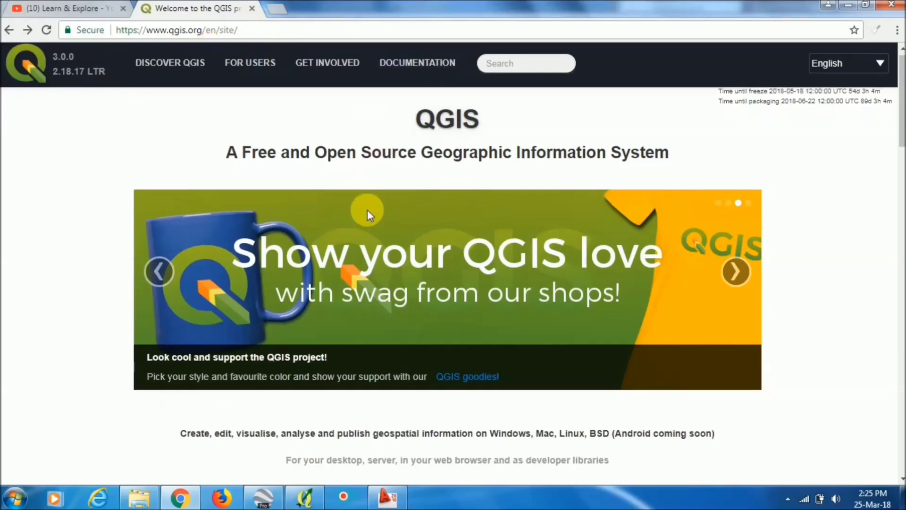
pyautogui.scroll(-4, 367, 213)
pyautogui.click(289, 312)
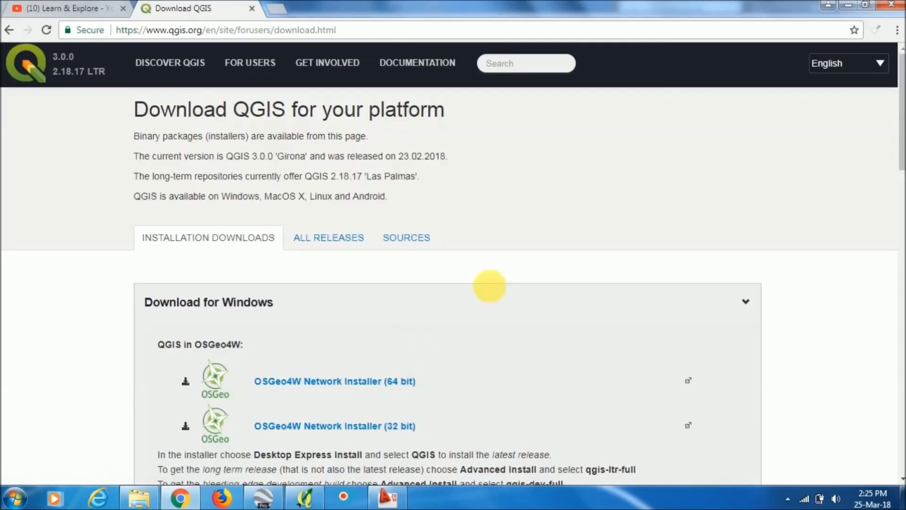
pyautogui.scroll(-4, 338, 318)
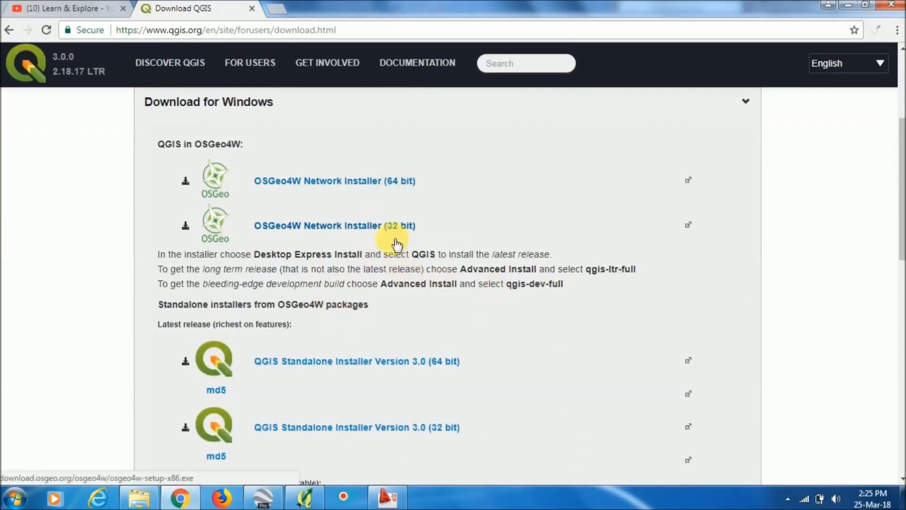
pyautogui.scroll(-3, 353, 336)
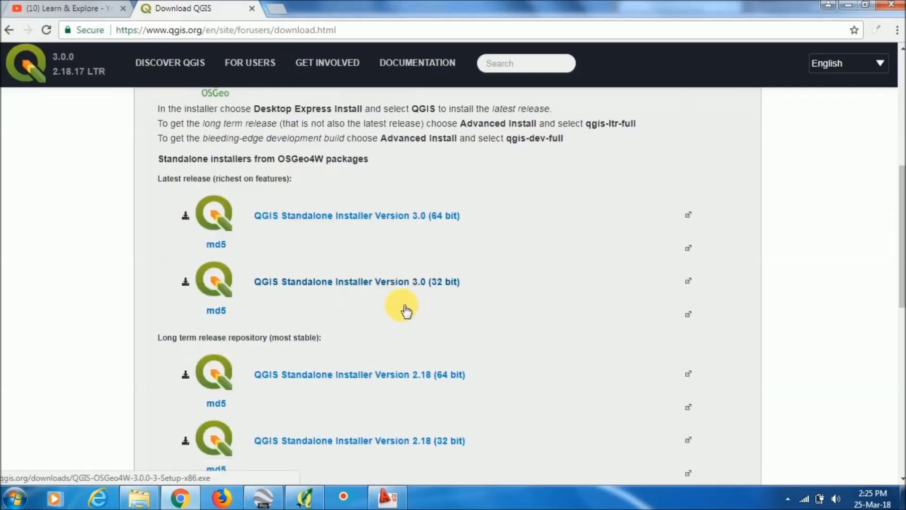
pyautogui.scroll(-5, 406, 311)
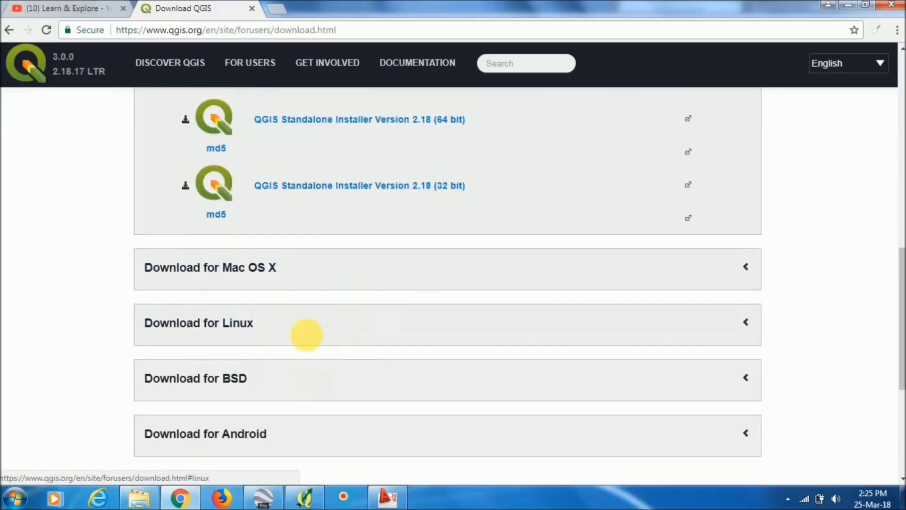
pyautogui.scroll(9, 307, 335)
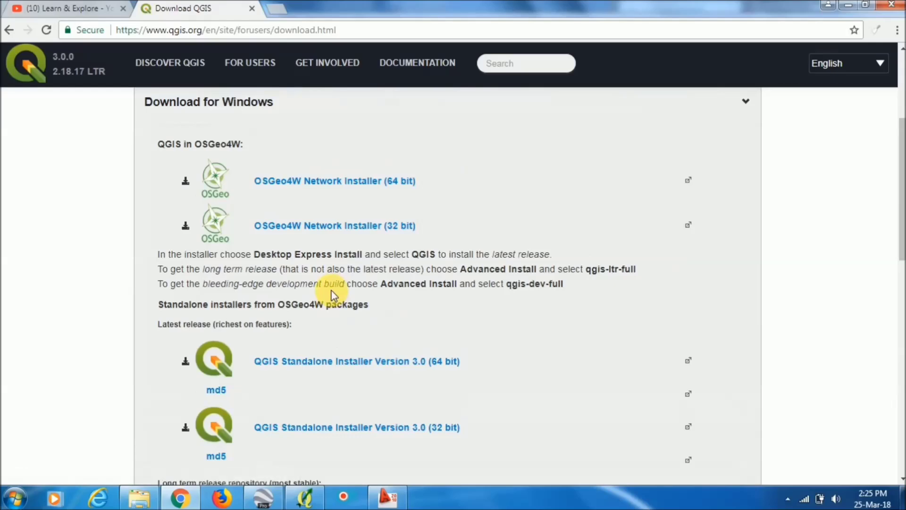
pyautogui.scroll(3, 331, 293)
pyautogui.click(848, 4)
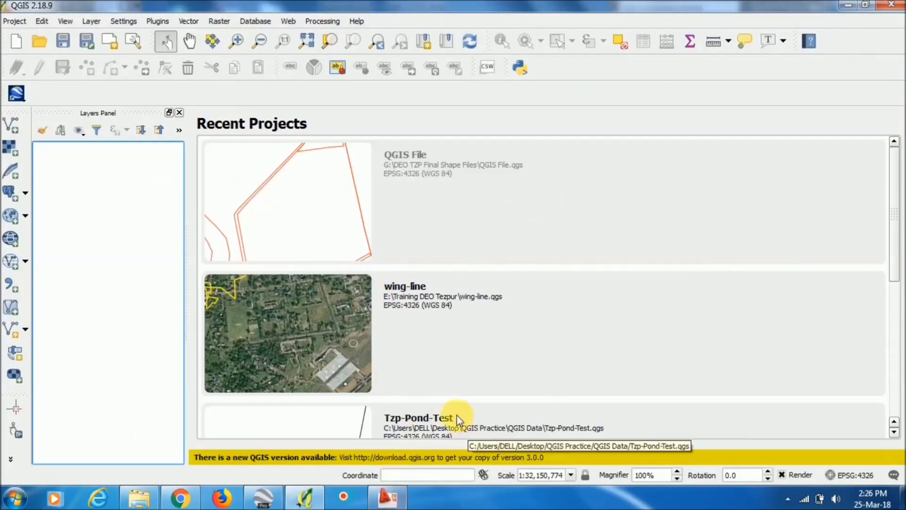
# Step: Switch to AutoCAD and save the drawing in AutoCAD 2000/LT2000 DXF format as Data (UTM) dfx.dxf in the # AutoCAD to GEarth folder
pyautogui.click(388, 497)
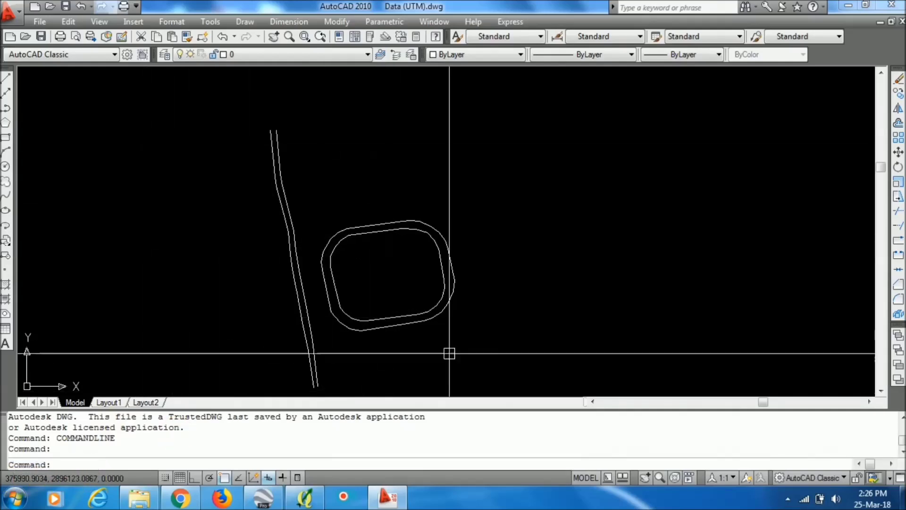
pyautogui.moveTo(291, 224); pyautogui.dragTo(343, 162)
pyautogui.scroll(3, 467, 229)
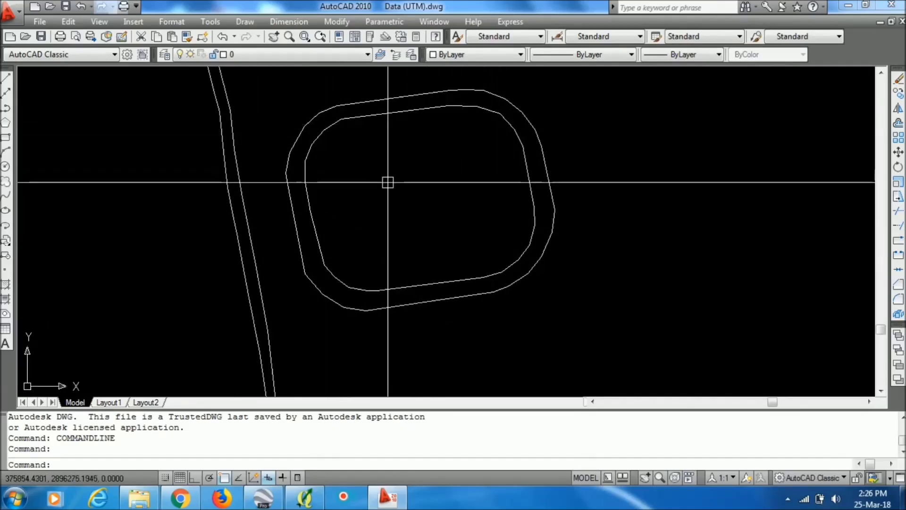
pyautogui.scroll(-2, 484, 202)
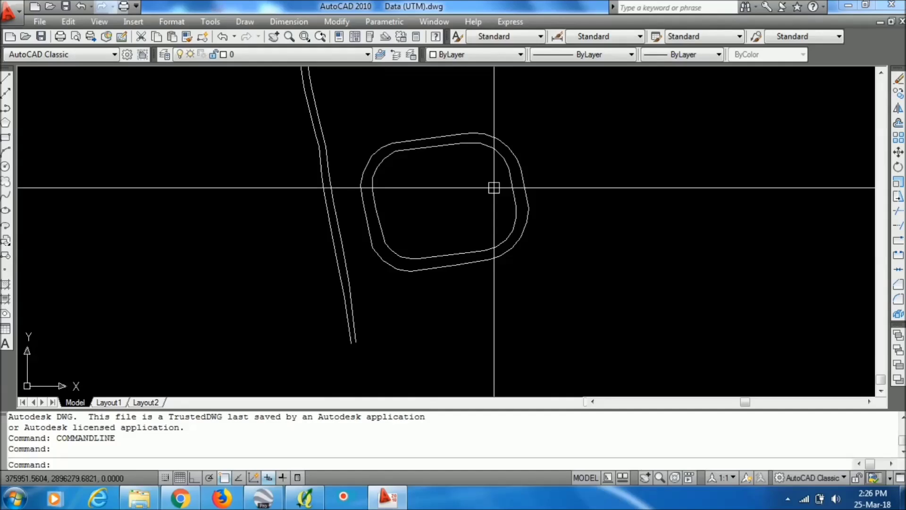
pyautogui.scroll(-4, 307, 191)
pyautogui.scroll(3, 352, 170)
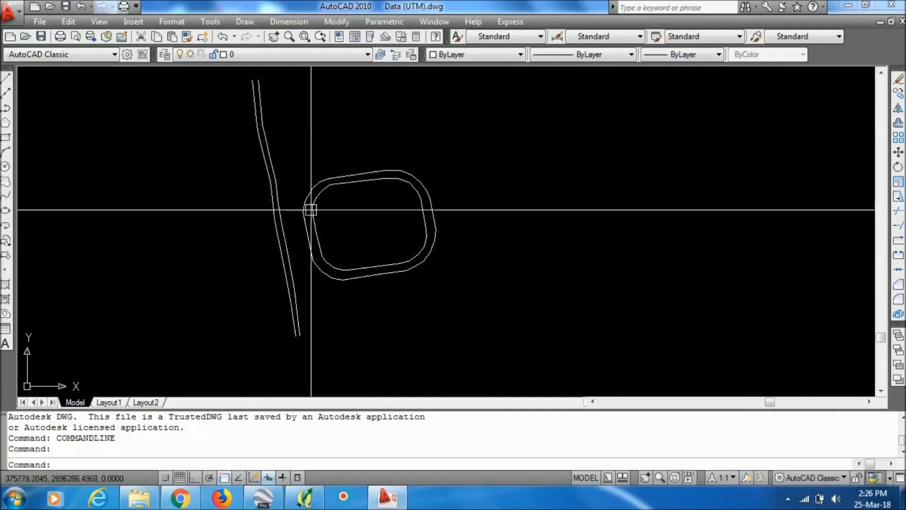
pyautogui.click(39, 21)
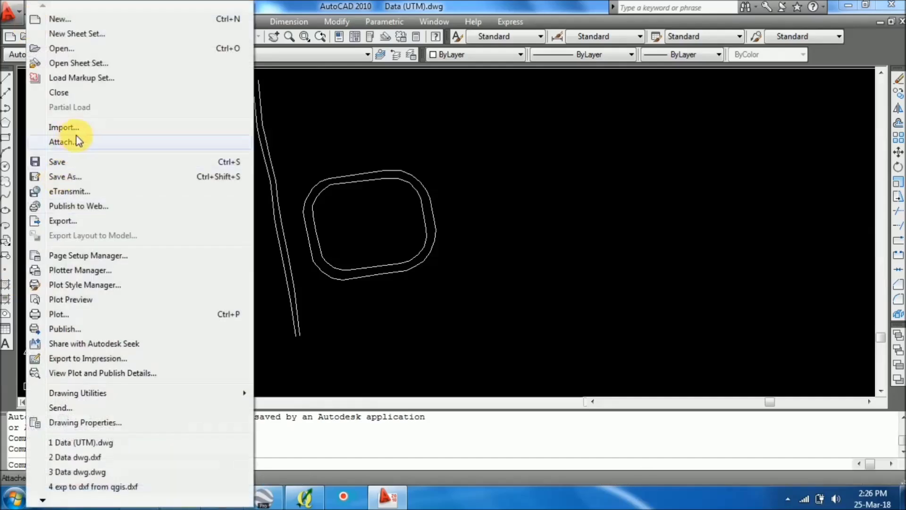
pyautogui.click(97, 176)
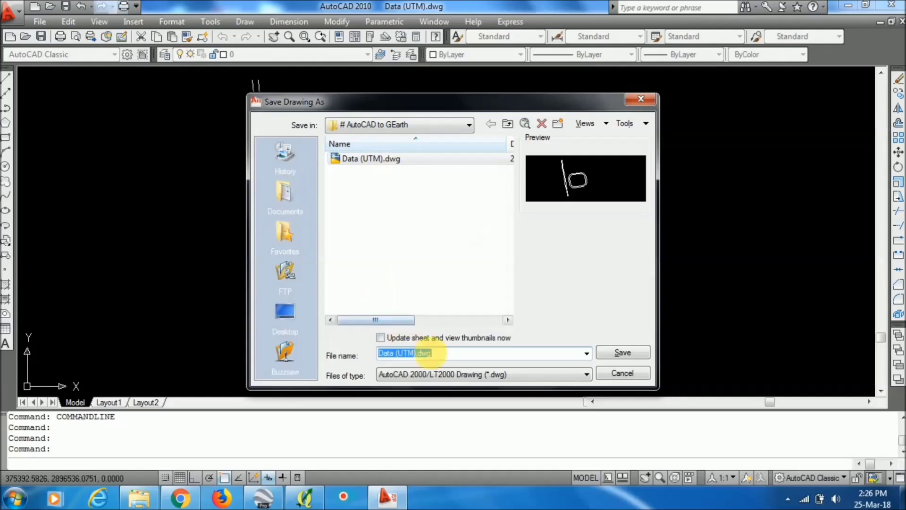
pyautogui.click(538, 374)
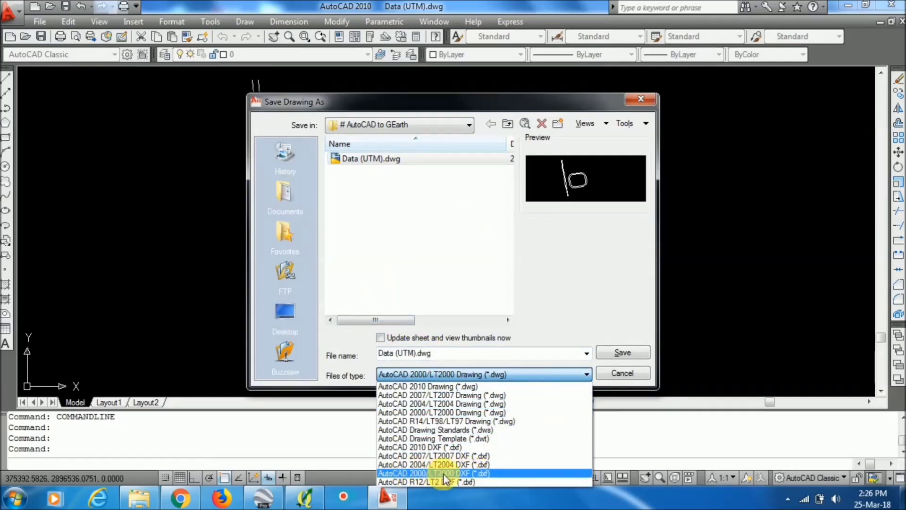
pyautogui.click(458, 474)
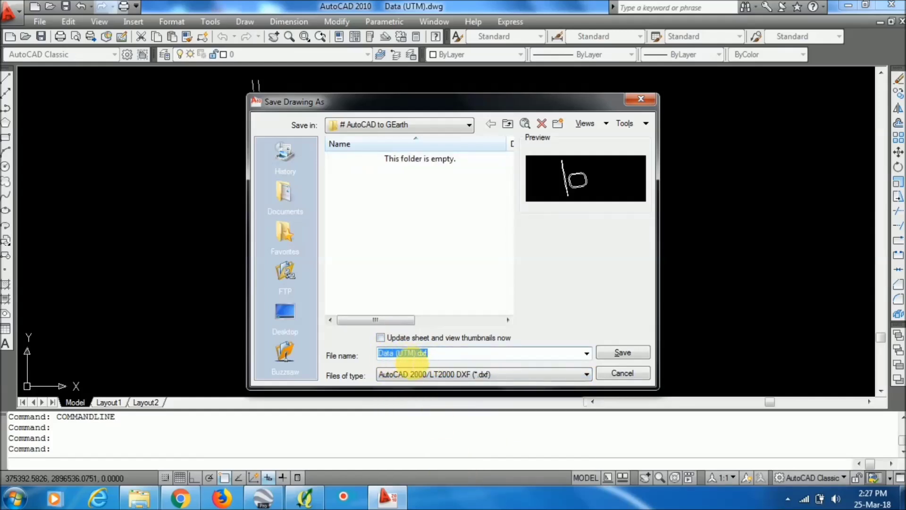
pyautogui.click(448, 355)
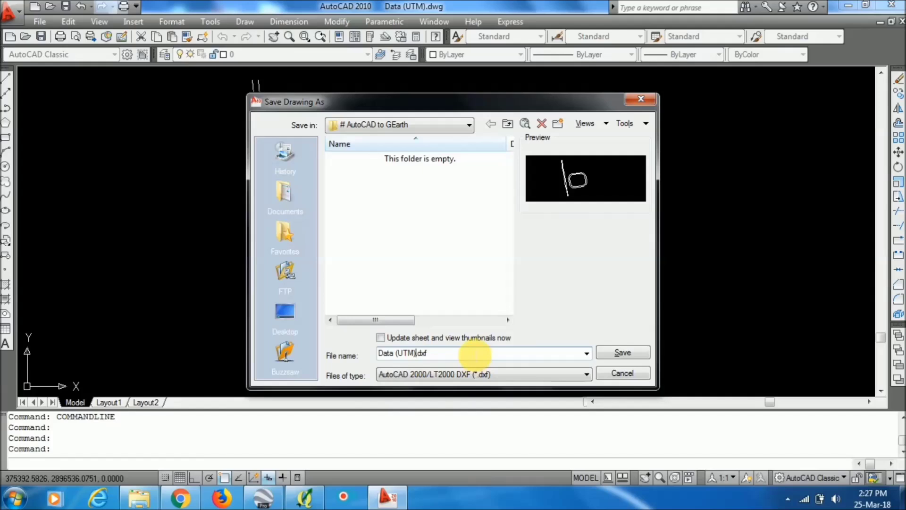
pyautogui.write('dfx')
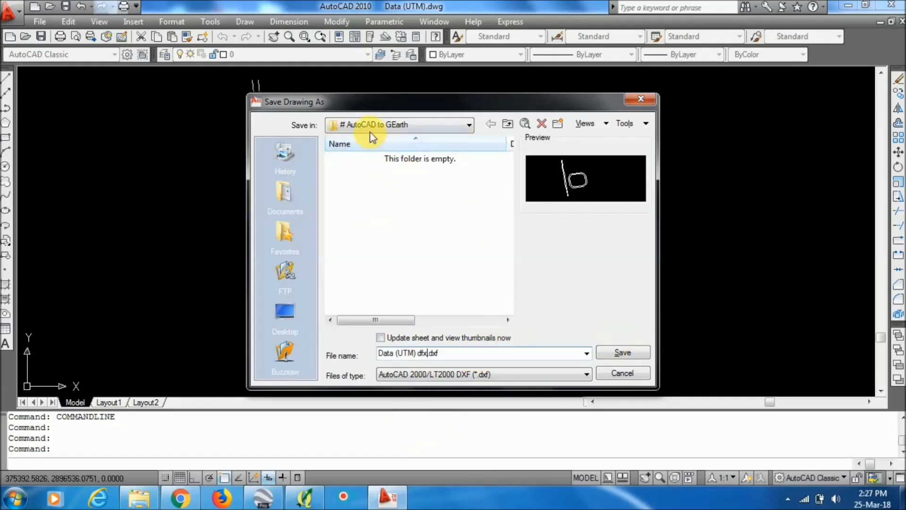
pyautogui.click(612, 353)
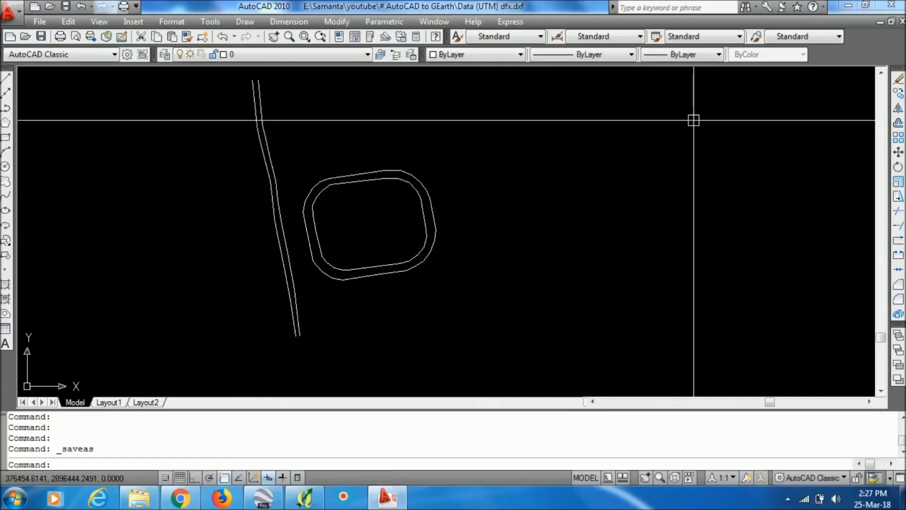
# Step: Switch to QGIS and create a new empty project
pyautogui.click(848, 5)
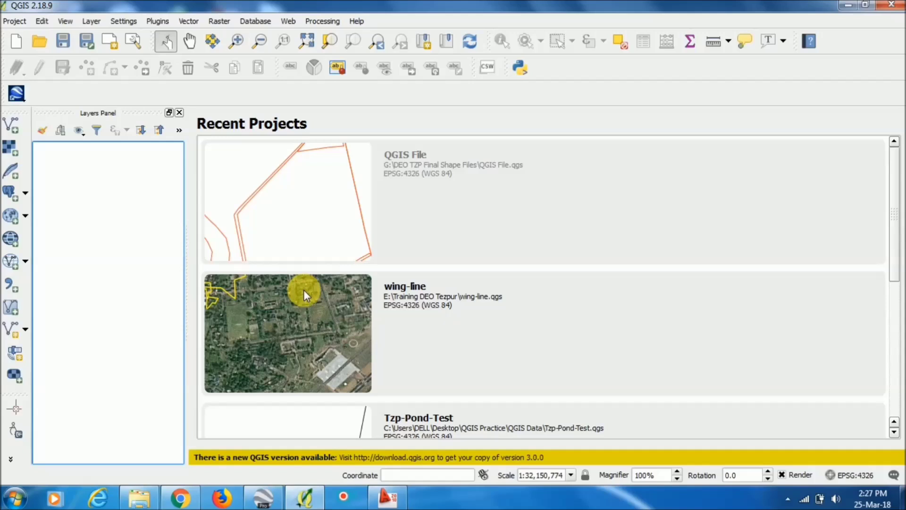
pyautogui.click(15, 21)
pyautogui.click(188, 21)
pyautogui.click(14, 21)
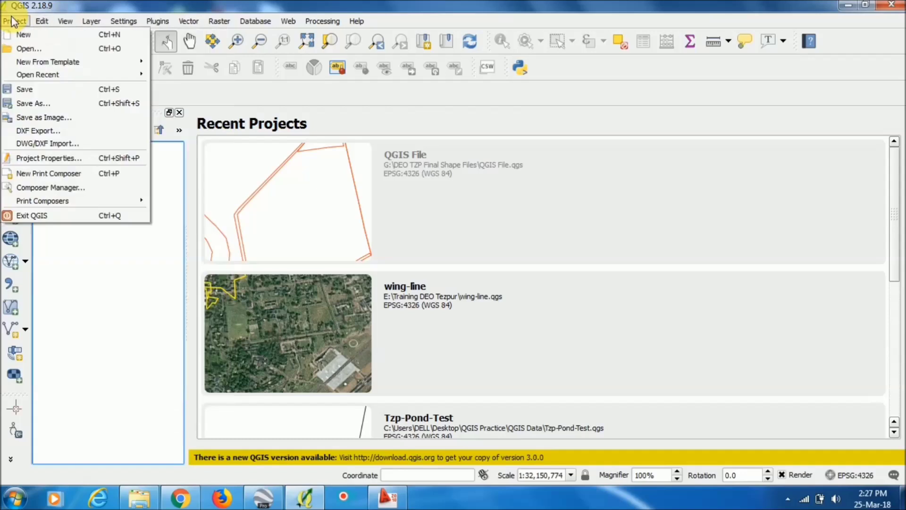
pyautogui.click(26, 34)
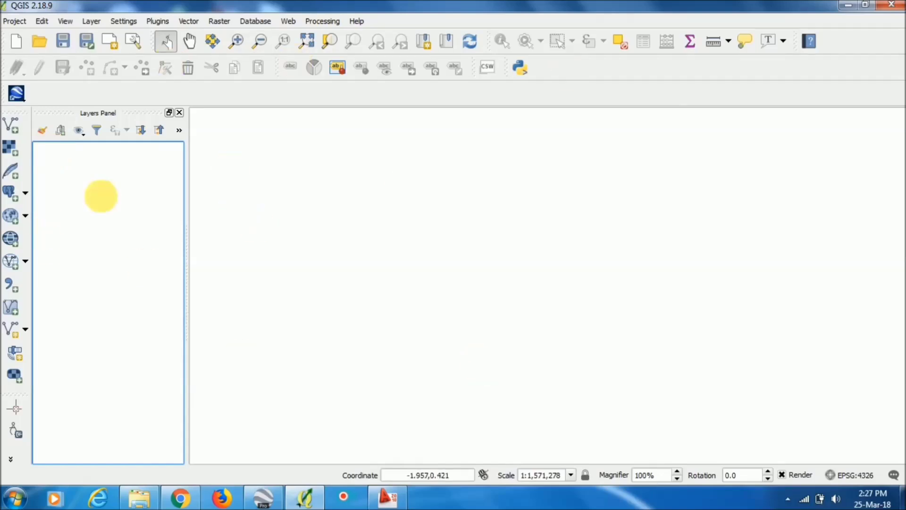
# Step: Add the file Data (UTM) dfx.dxf as a vector layer with UTF-8 encoding
pyautogui.click(11, 125)
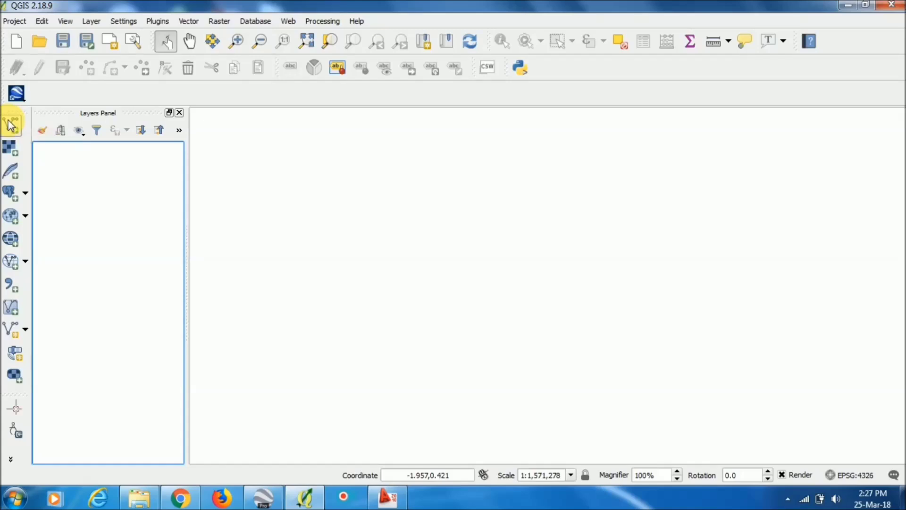
pyautogui.click(11, 126)
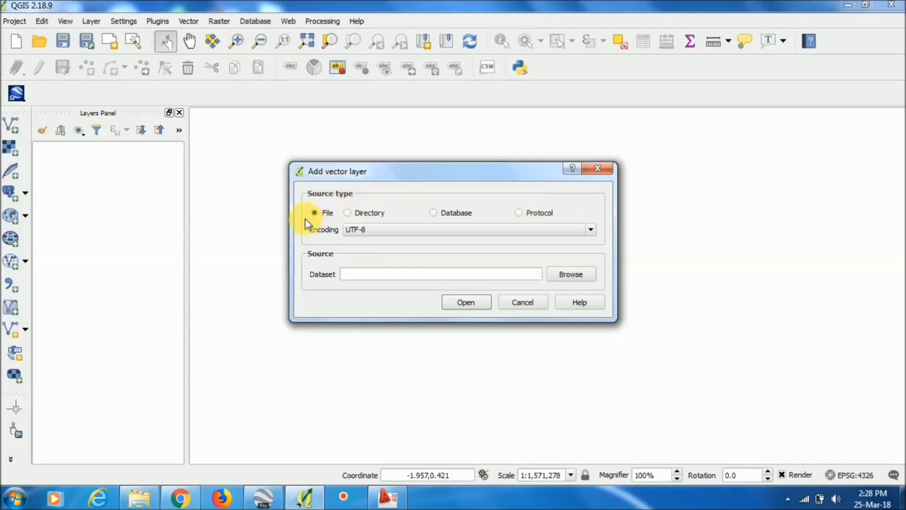
pyautogui.click(579, 278)
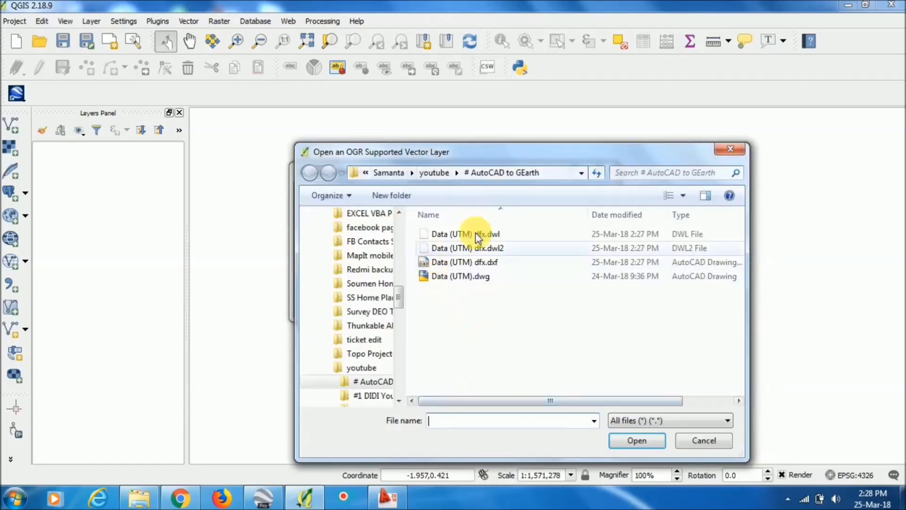
pyautogui.click(485, 261)
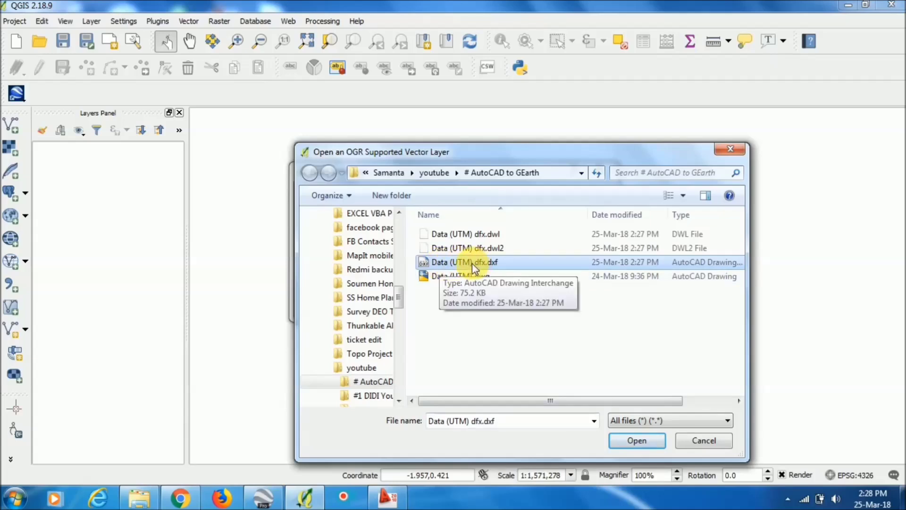
pyautogui.click(637, 441)
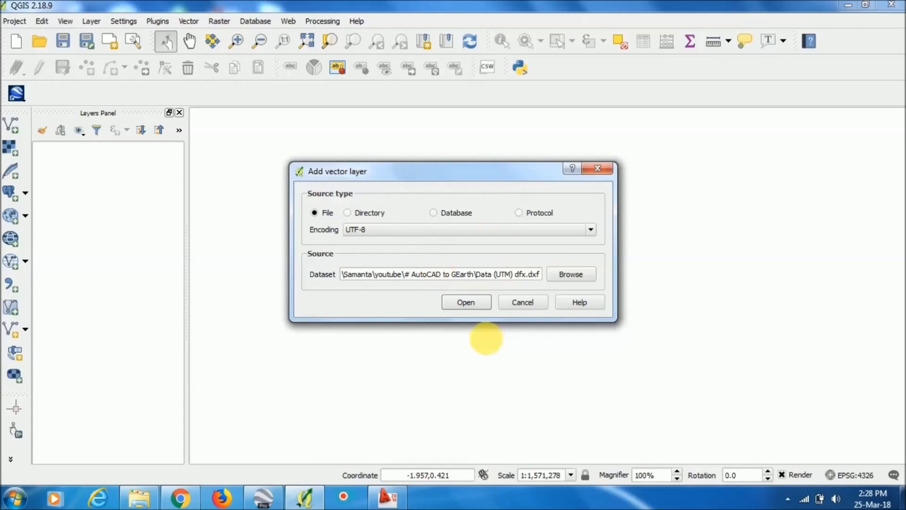
pyautogui.click(464, 302)
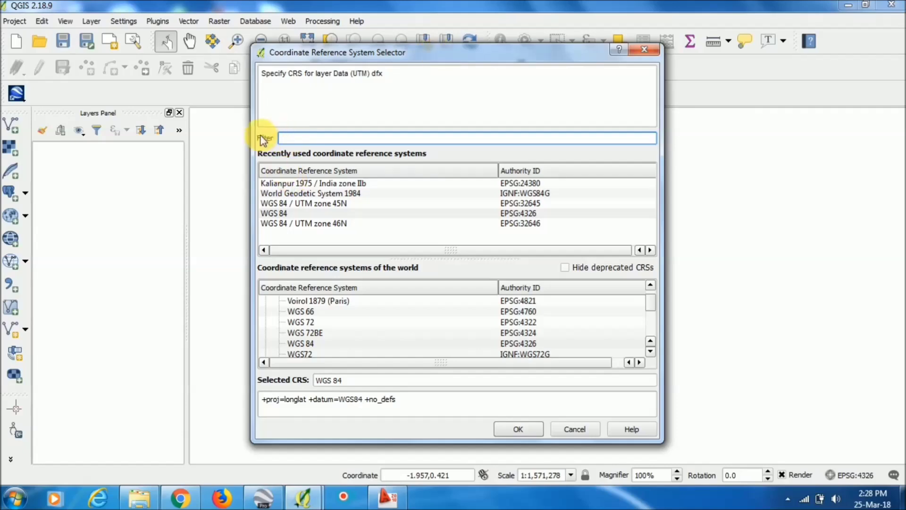
# Step: Filter the coordinate reference systems for utm 46 and assign WGS 84 / UTM zone 46N to the Data (UTM) dfx layer
pyautogui.write('utm')
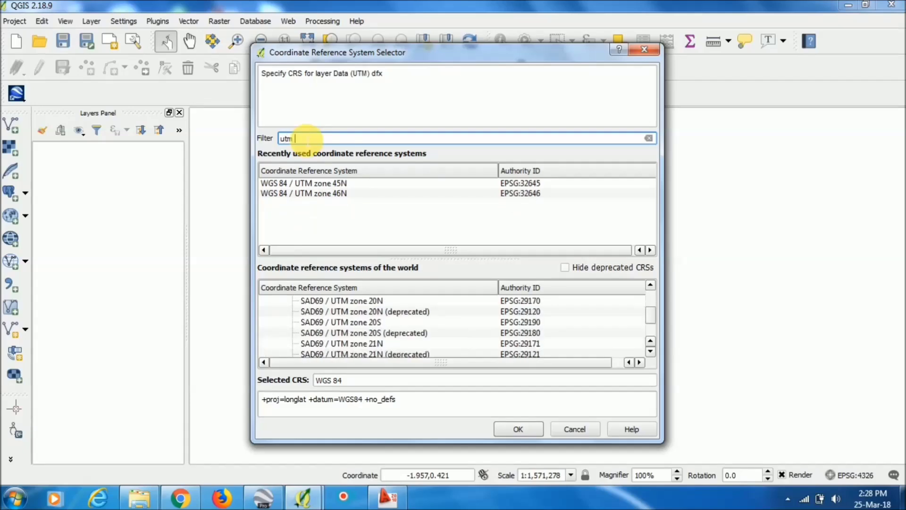
pyautogui.write(' 4')
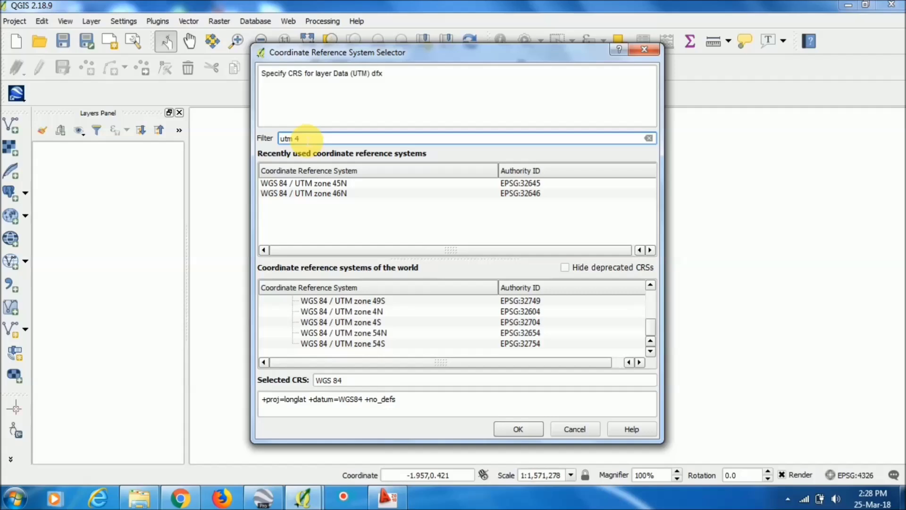
pyautogui.write('6')
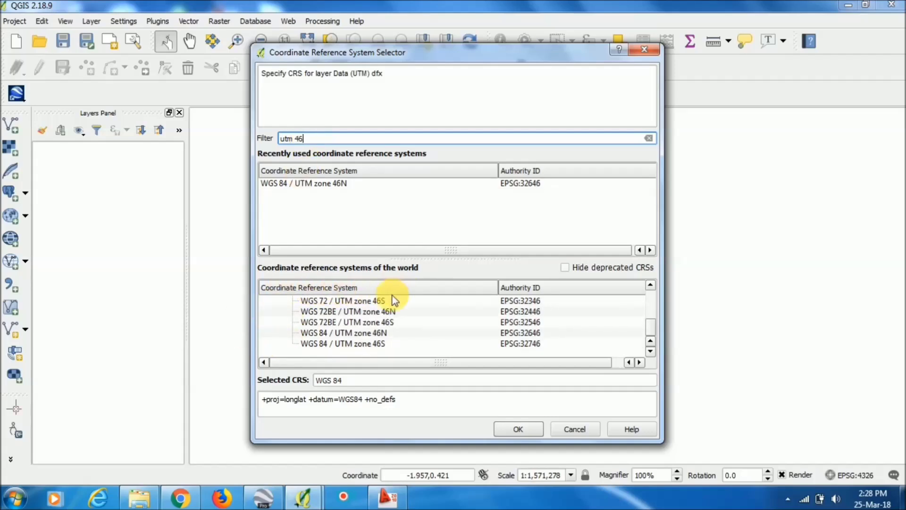
pyautogui.click(361, 334)
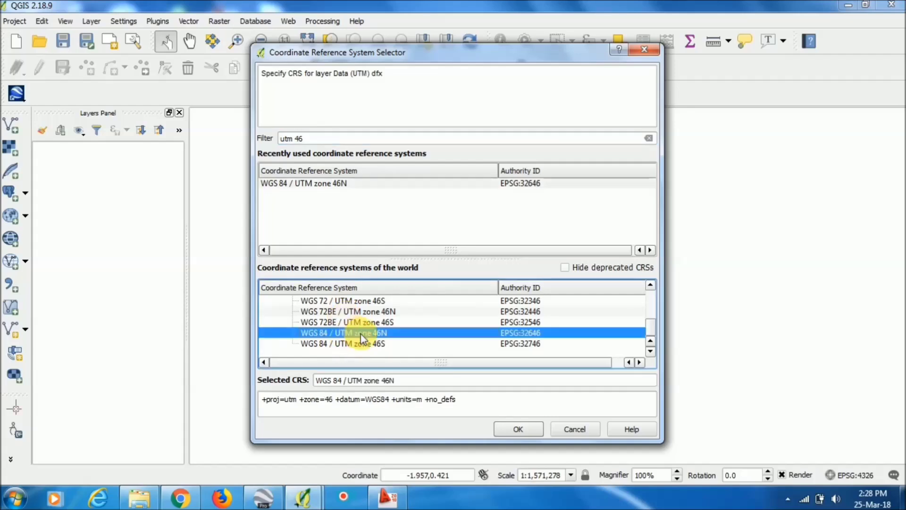
pyautogui.click(364, 343)
pyautogui.click(363, 334)
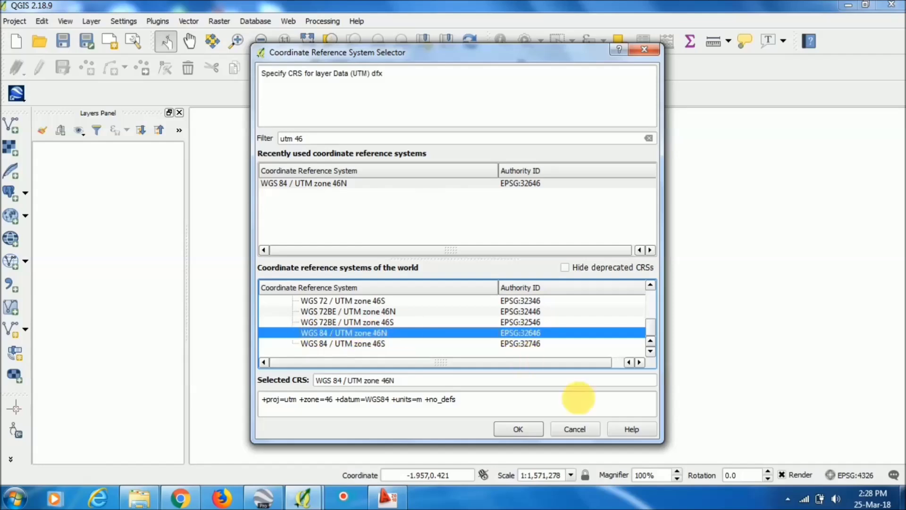
pyautogui.click(518, 429)
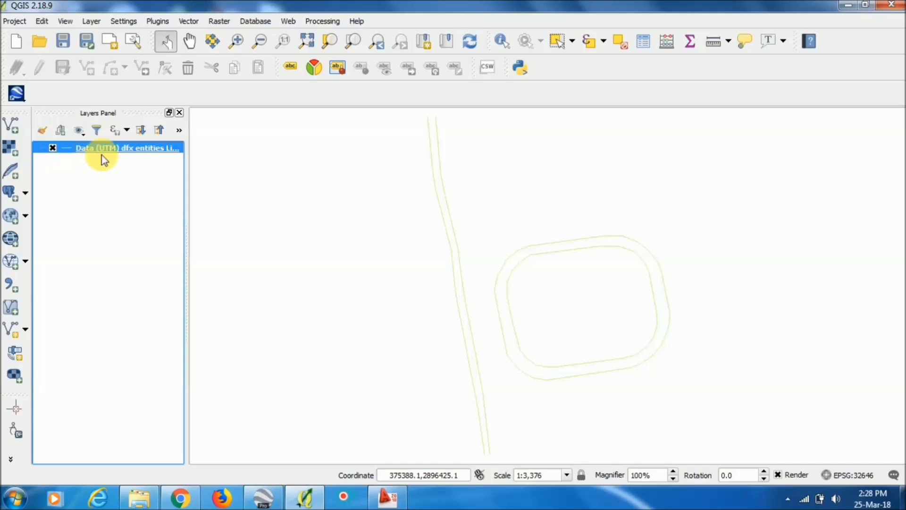
# Step: Change the line color of the Data (UTM) dfx layer to red
pyautogui.rightClick(111, 148)
pyautogui.moveTo(160, 257)
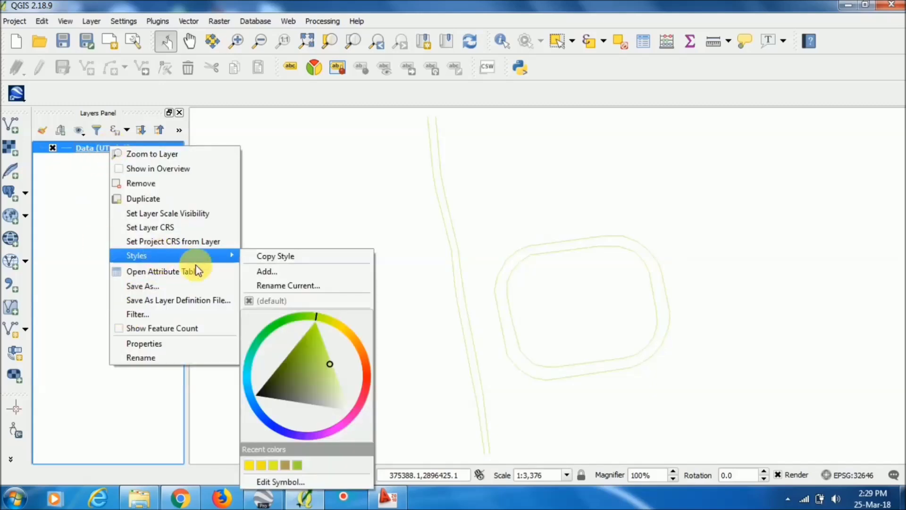
pyautogui.click(367, 380)
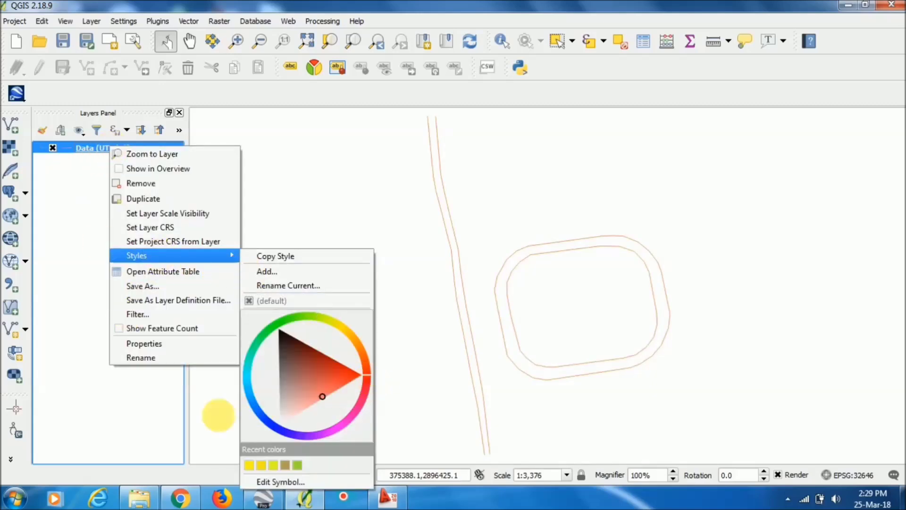
pyautogui.click(137, 407)
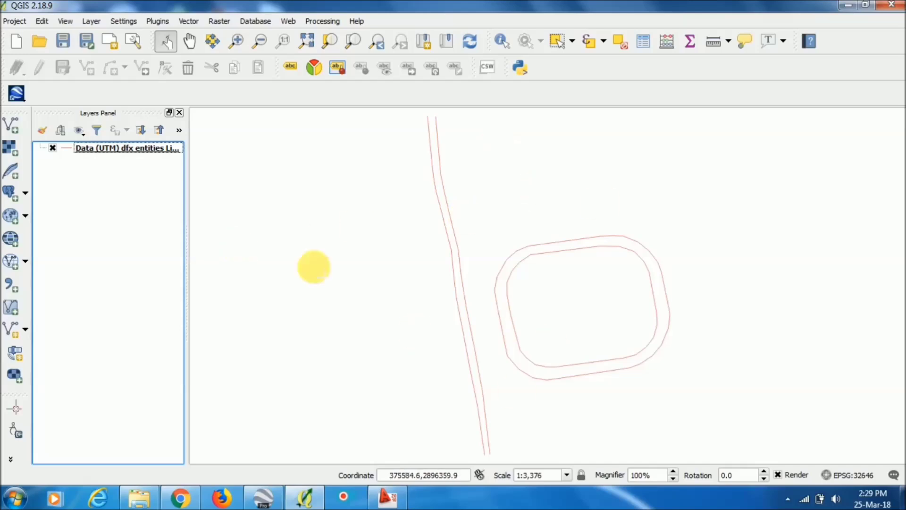
# Step: Start saving the Data (UTM) dfx layer as a new vector file in Keyhole Markup Language [KML] format
pyautogui.click(129, 150)
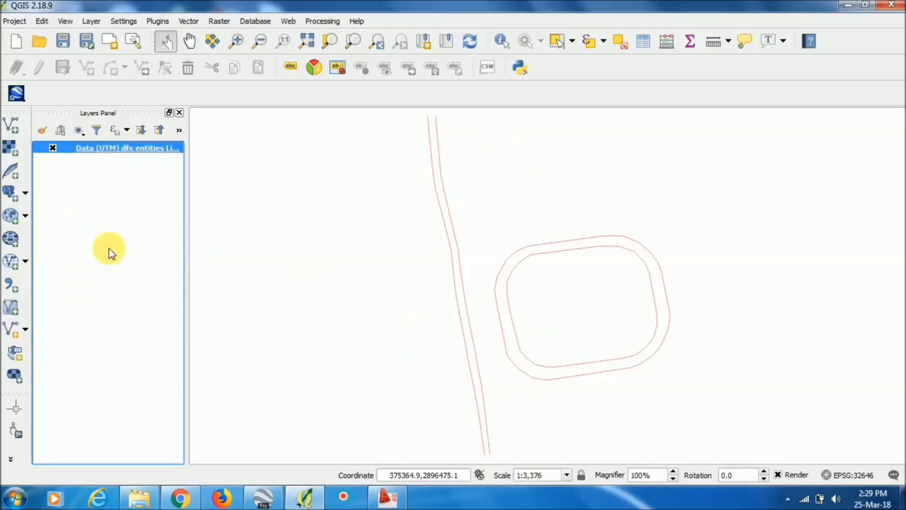
pyautogui.rightClick(107, 150)
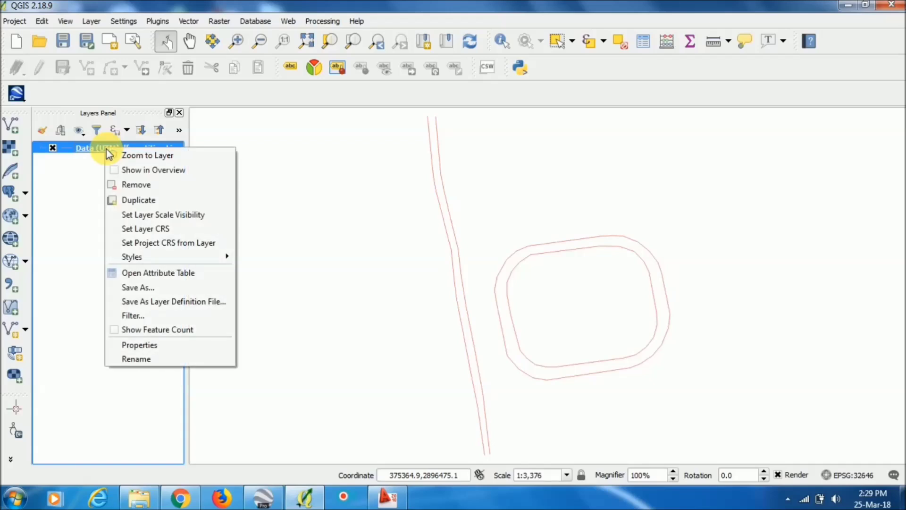
pyautogui.click(180, 286)
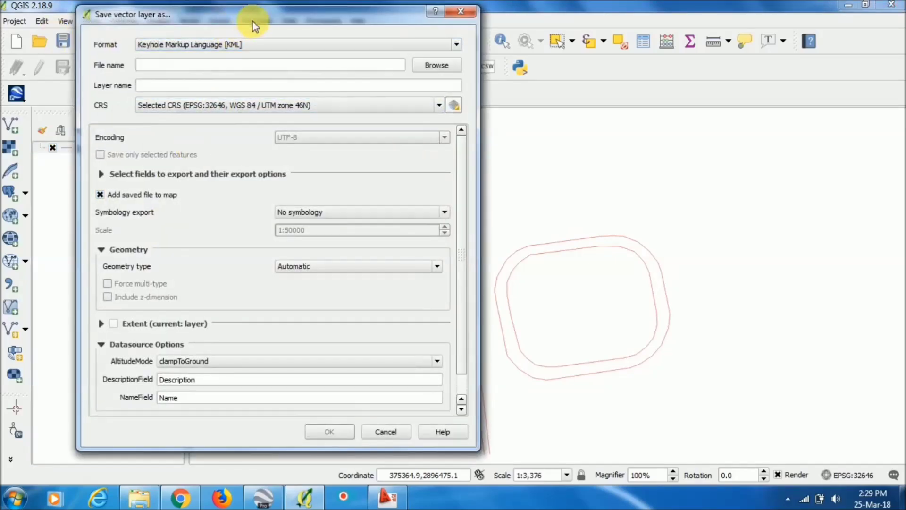
pyautogui.moveTo(253, 21); pyautogui.dragTo(404, 40)
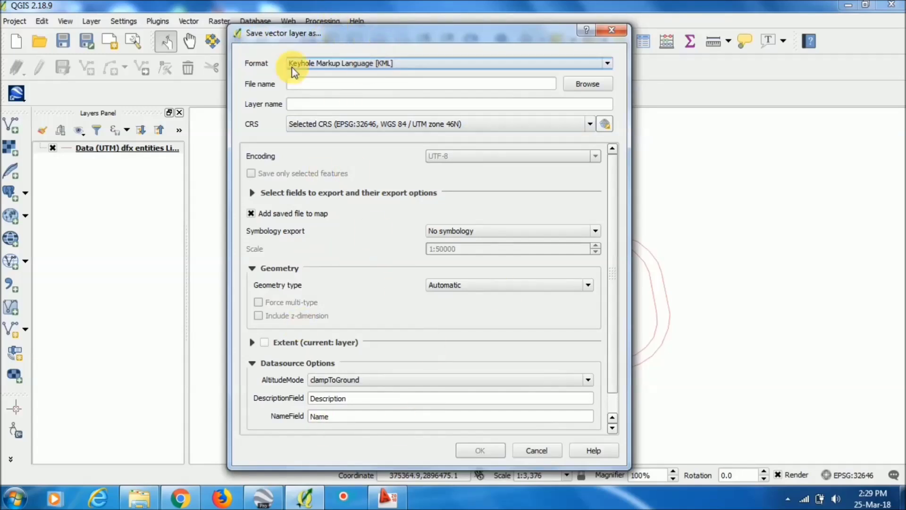
pyautogui.click(423, 66)
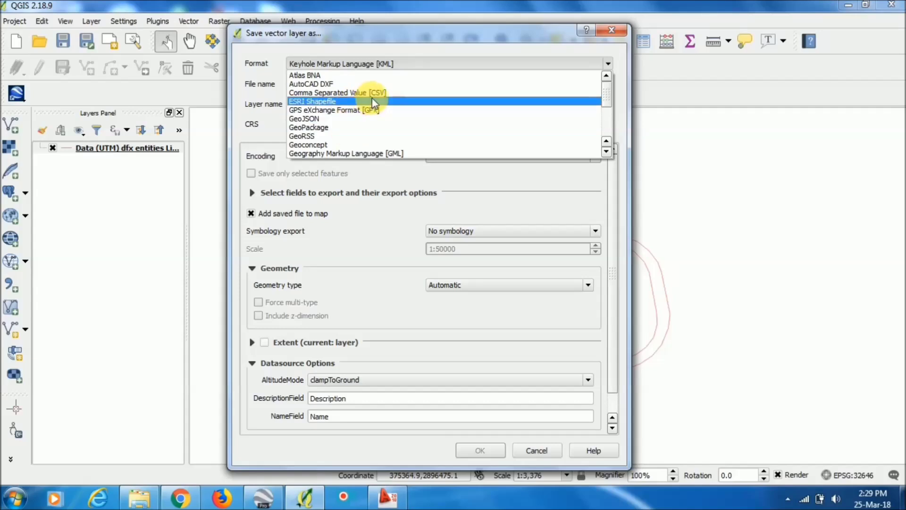
pyautogui.scroll(-2, 402, 132)
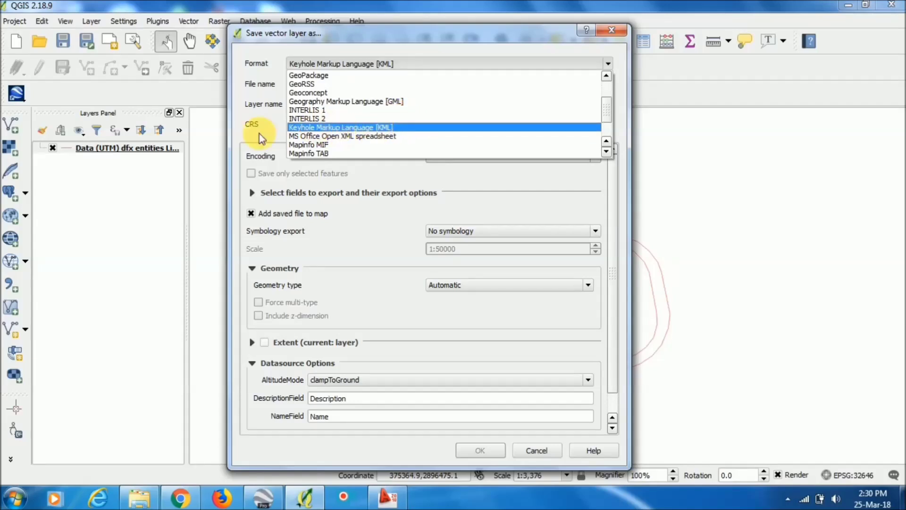
pyautogui.click(404, 126)
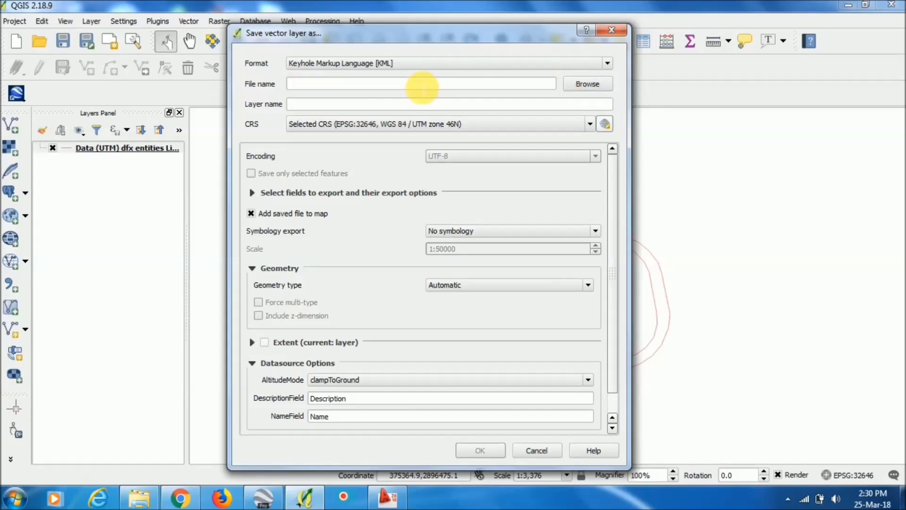
# Step: Export the layer to the # AutoCAD to GEarth folder as exported kml from dxf, using Default CRS (EPSG:4326 - WGS 84)
pyautogui.click(587, 84)
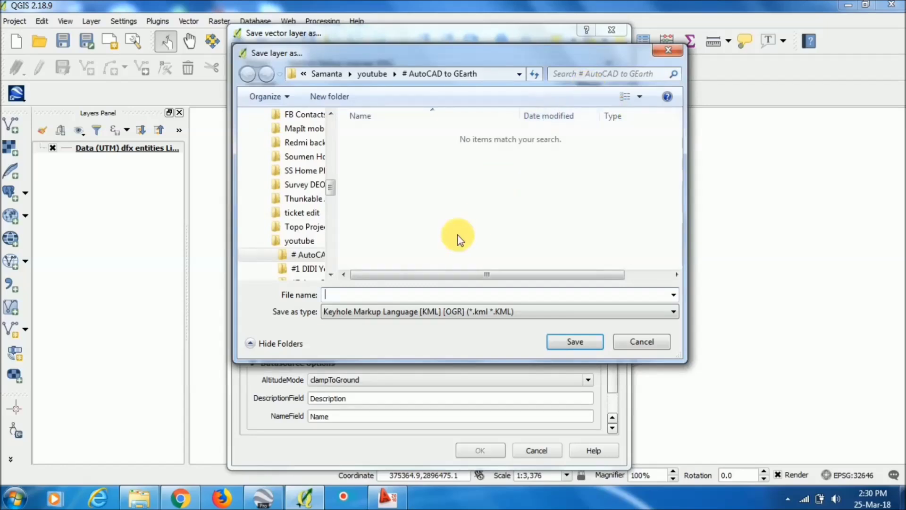
pyautogui.write('exported kml from dxf')
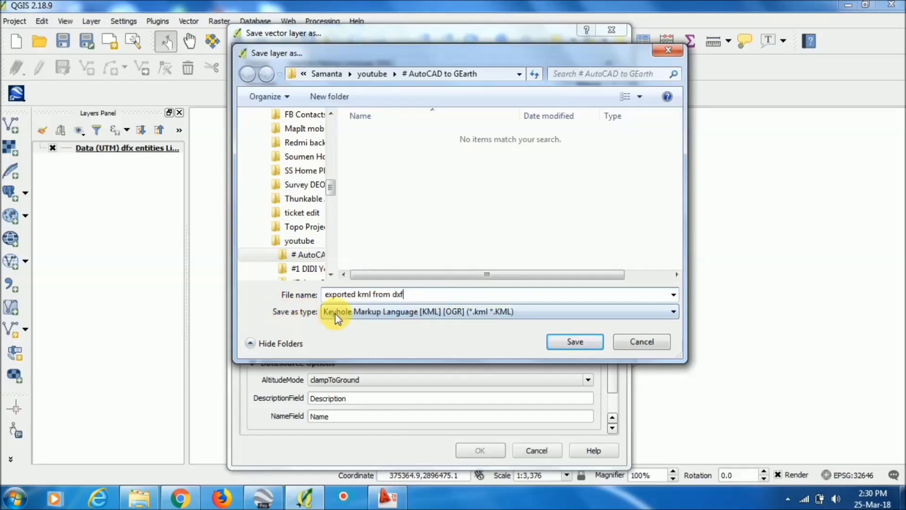
pyautogui.click(568, 342)
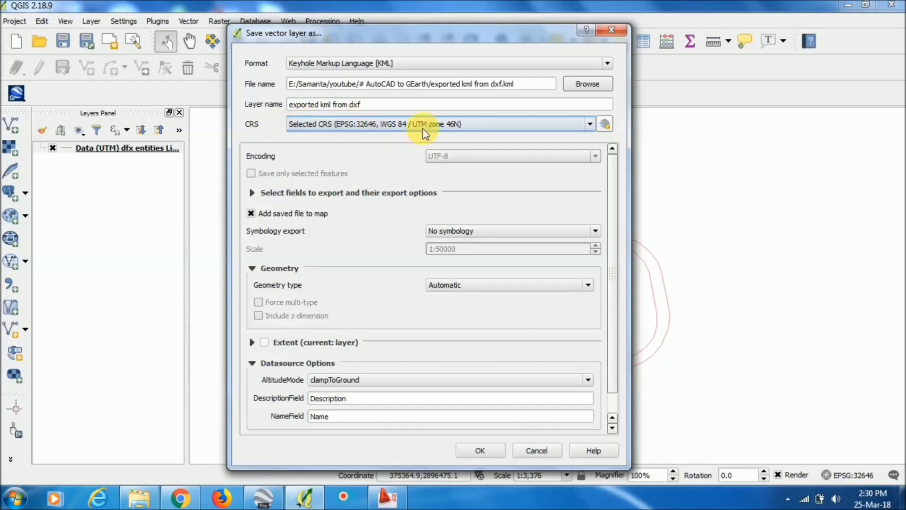
pyautogui.click(591, 123)
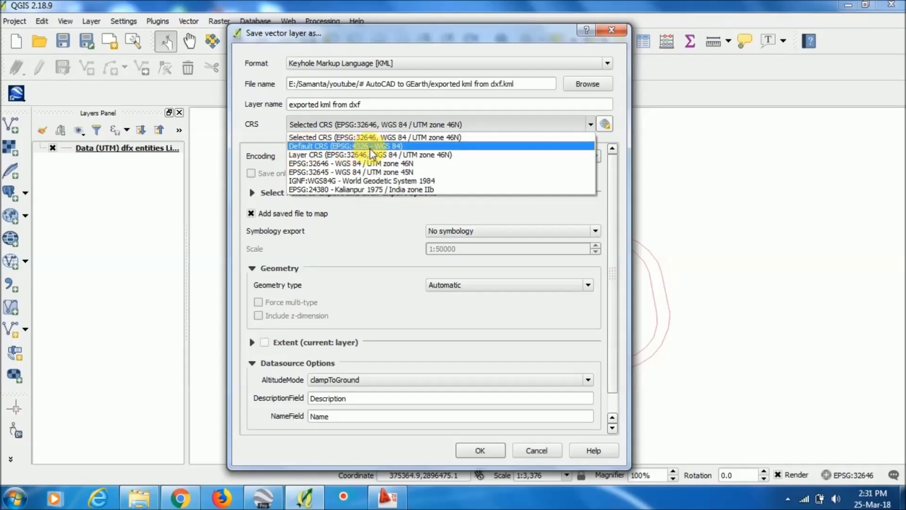
pyautogui.click(396, 148)
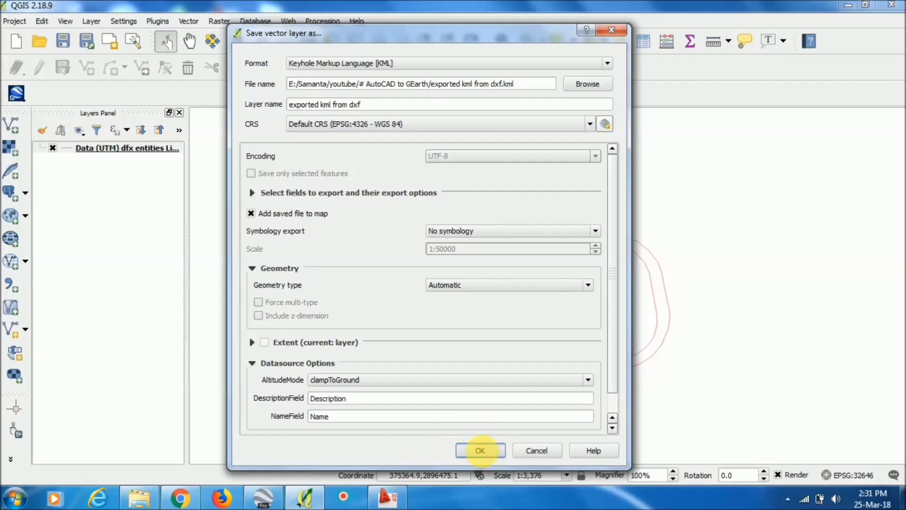
pyautogui.click(480, 450)
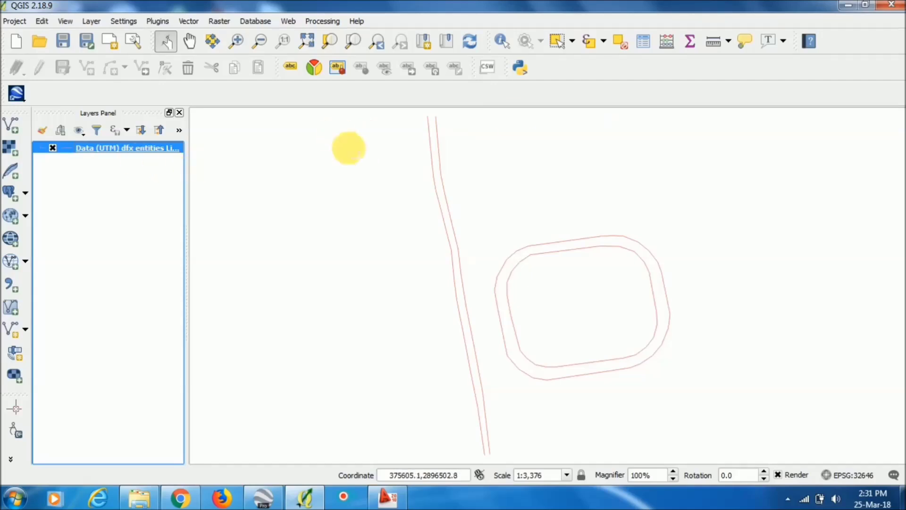
# Step: Switch to Windows Explorer and locate exported kml from dxf.kml in the # AutoCAD to GEarth folder
pyautogui.click(141, 496)
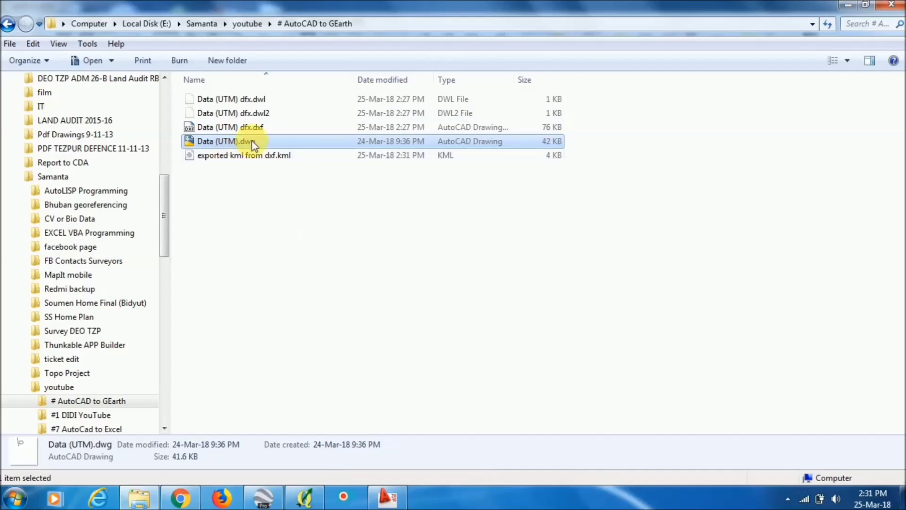
pyautogui.click(222, 161)
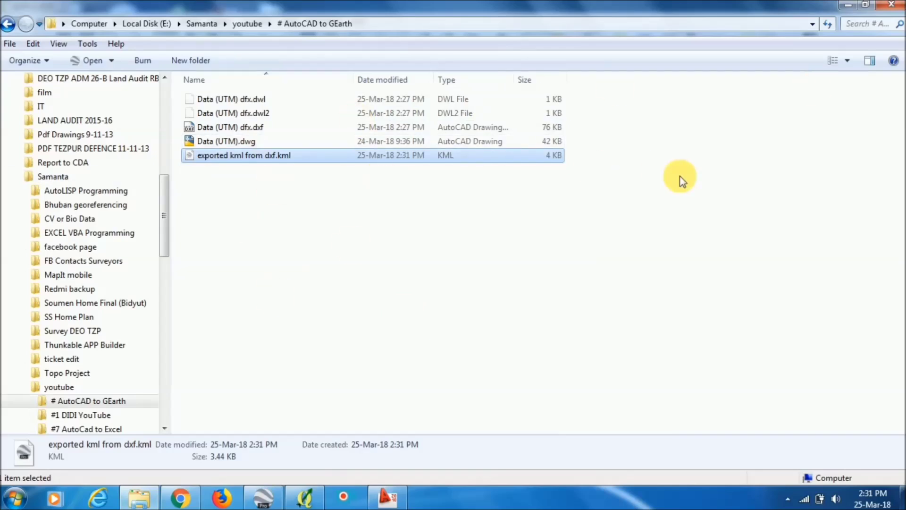
# Step: Switch to Google Earth Pro and open exported kml from dxf.kml from the # AutoCAD to GEarth folder
pyautogui.click(276, 500)
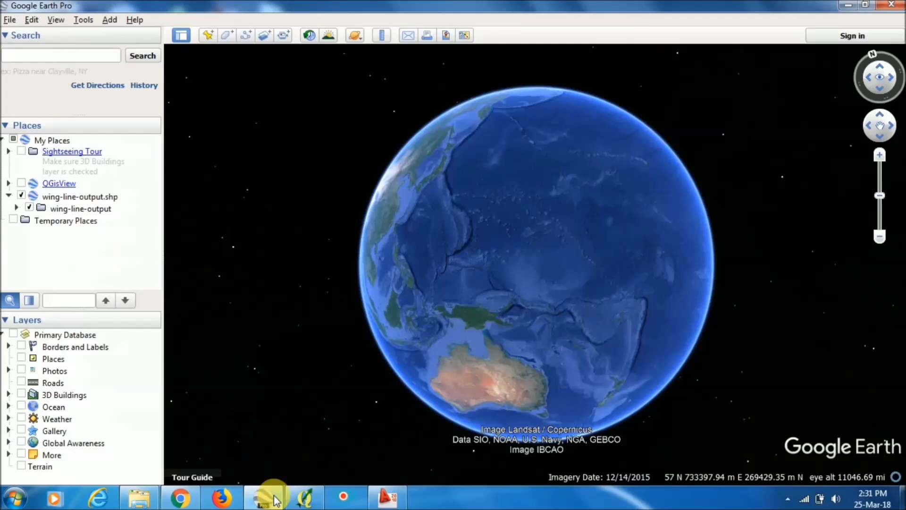
pyautogui.moveTo(548, 273); pyautogui.dragTo(356, 297)
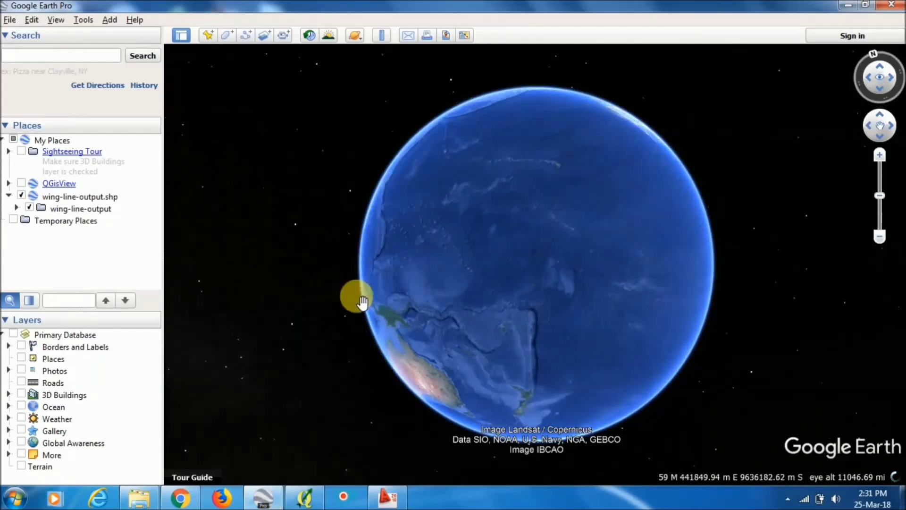
pyautogui.moveTo(617, 245); pyautogui.dragTo(486, 263)
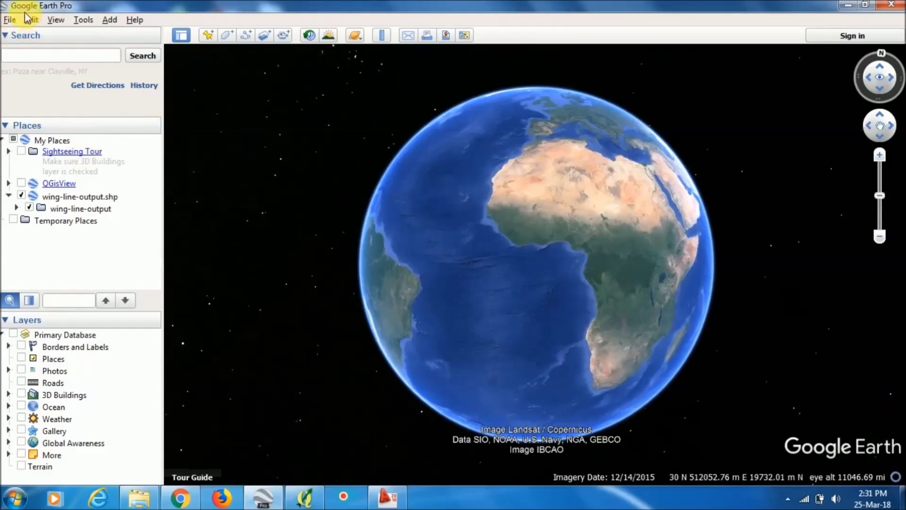
pyautogui.click(10, 19)
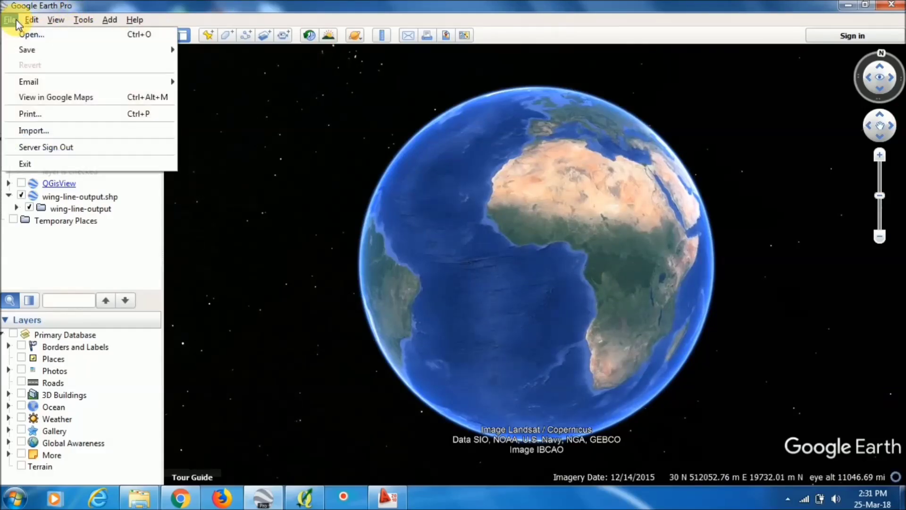
pyautogui.click(32, 19)
pyautogui.moveTo(8, 21)
pyautogui.click(24, 34)
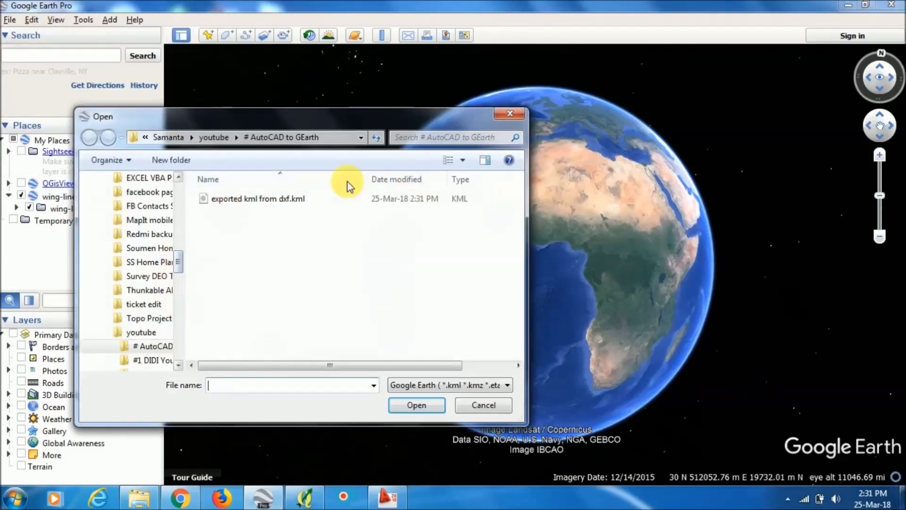
pyautogui.click(253, 200)
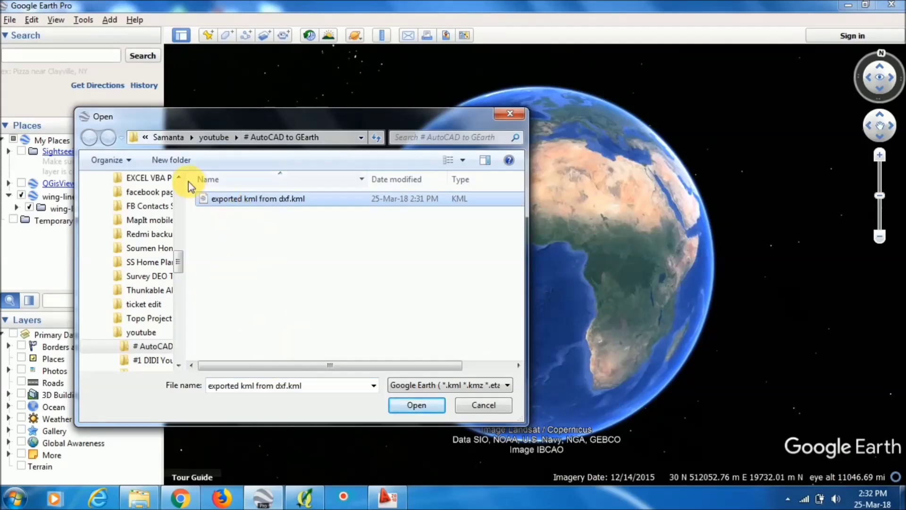
pyautogui.click(410, 404)
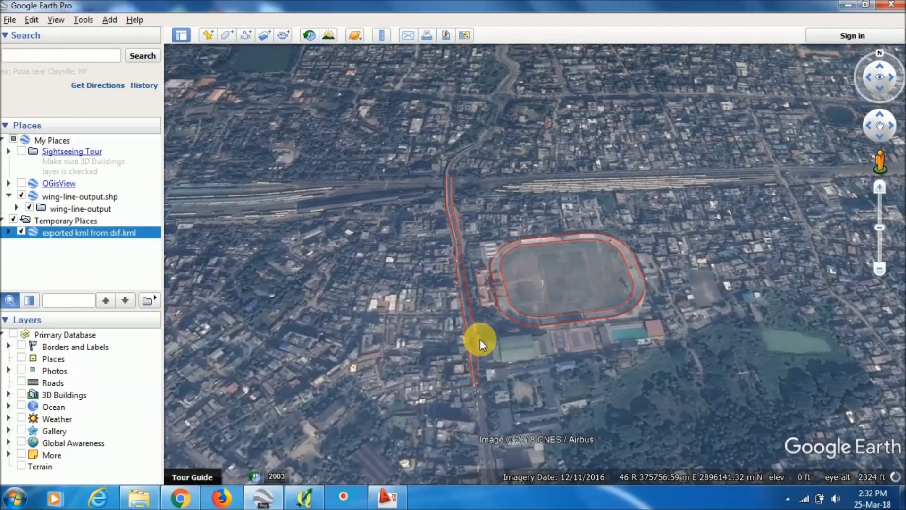
# Step: Examine up close how the imported road and stadium outlines align with the satellite imagery
pyautogui.scroll(2, 546, 247)
pyautogui.scroll(3, 548, 303)
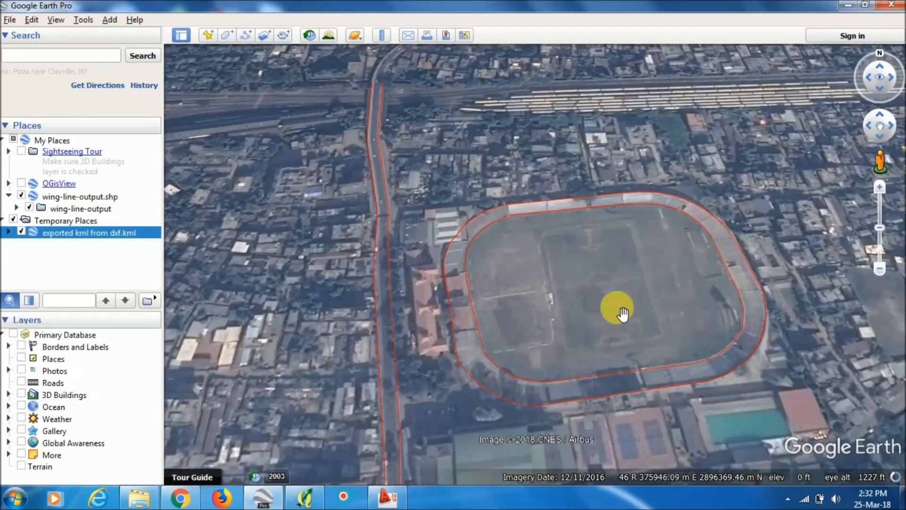
pyautogui.moveTo(622, 313); pyautogui.dragTo(416, 278)
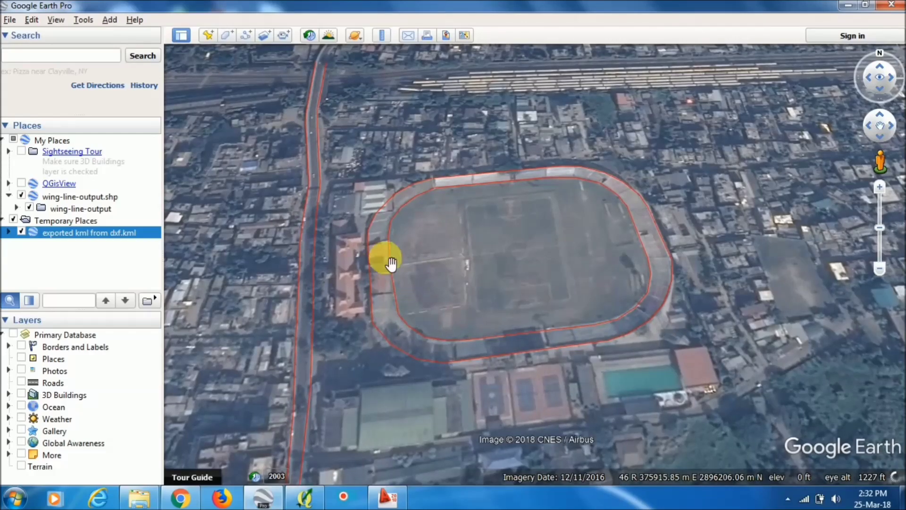
pyautogui.scroll(2, 390, 263)
pyautogui.scroll(2, 395, 236)
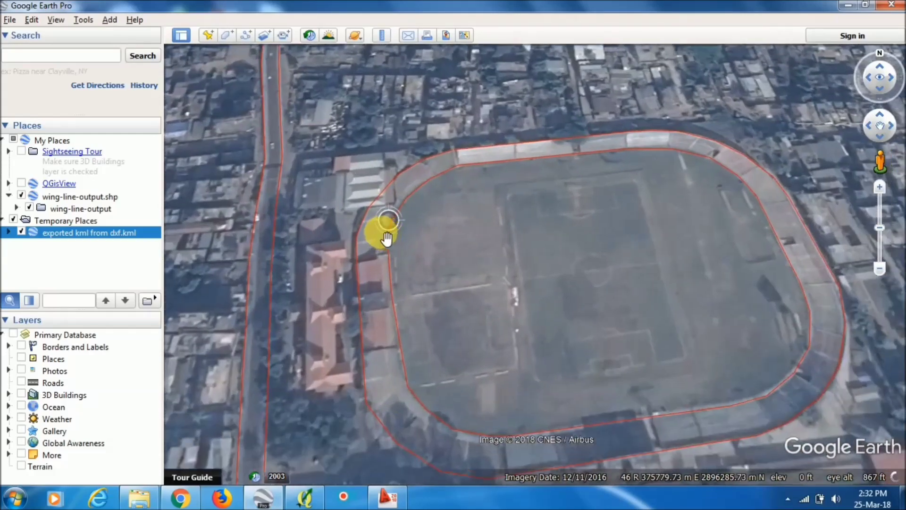
# Step: Switch to AutoCAD and view the original road and stadium outlines for comparison with the imported lines
pyautogui.click(400, 505)
pyautogui.scroll(3, 415, 269)
pyautogui.scroll(-1, 338, 190)
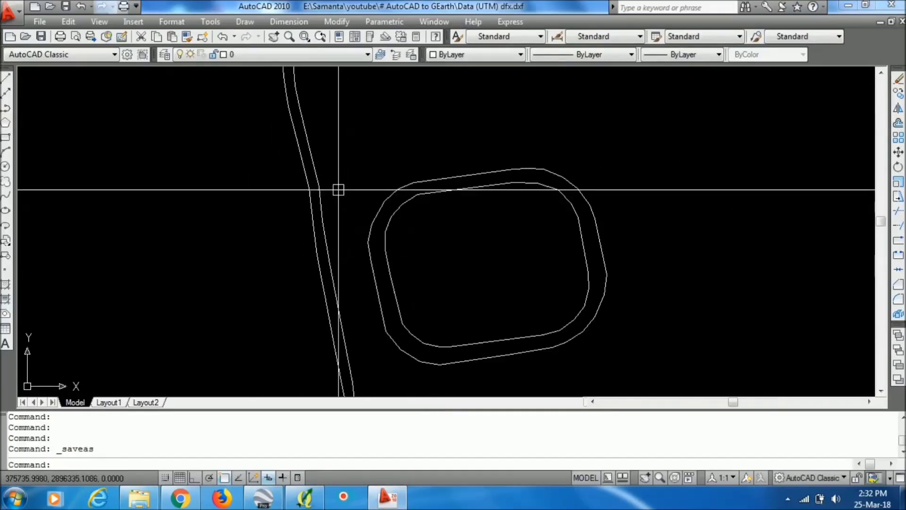
# Step: Highlight the road and stadium outlines in the AutoCAD drawing, and clear the selection
pyautogui.click(288, 163)
pyautogui.click(522, 257)
pyautogui.click(449, 147)
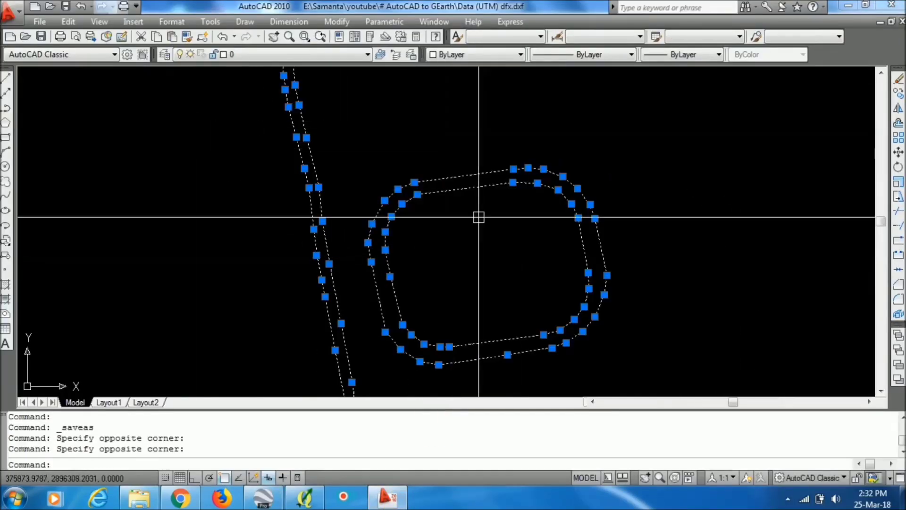
pyautogui.press('Escape')
# Step: Switch to Google Earth Pro and inspect how the imported lines follow the road up to the railway crossing
pyautogui.click(266, 501)
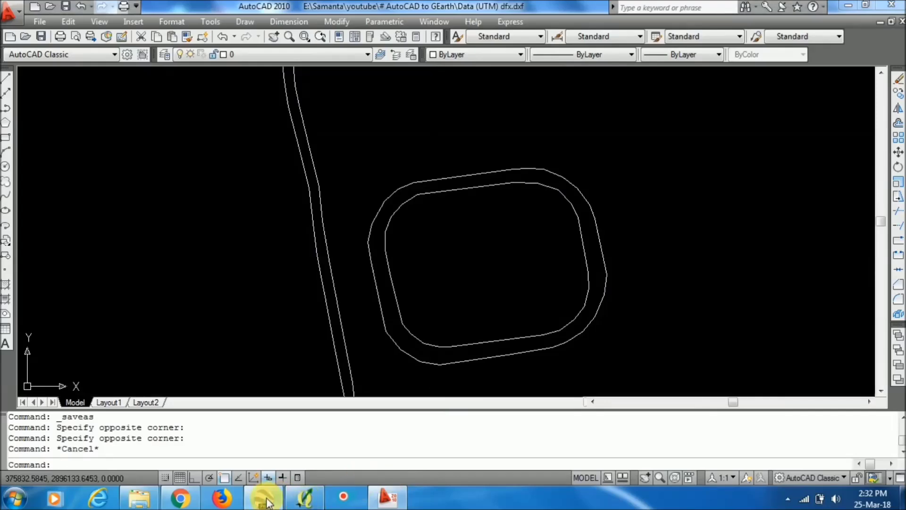
pyautogui.moveTo(458, 256); pyautogui.dragTo(554, 388)
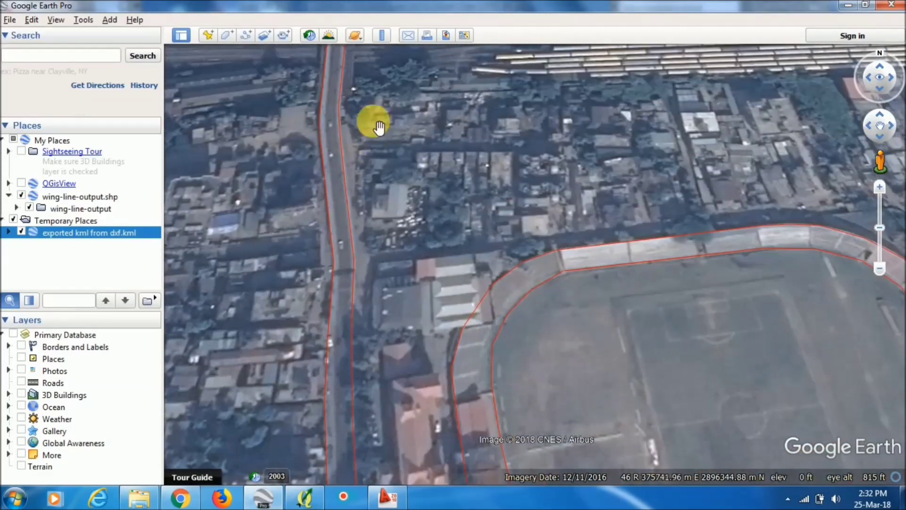
pyautogui.moveTo(371, 141); pyautogui.dragTo(402, 299)
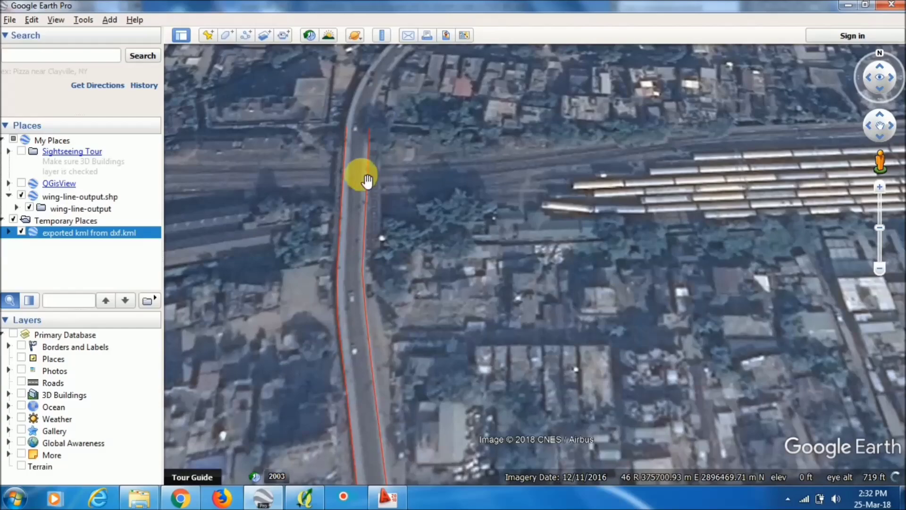
pyautogui.moveTo(387, 237); pyautogui.dragTo(364, 166)
pyautogui.moveTo(388, 236); pyautogui.dragTo(477, 178)
pyautogui.moveTo(467, 217); pyautogui.dragTo(414, 162)
# Step: Examine the fit of the imported stadium outlines against the stands in the satellite imagery, overall and along the northern edge
pyautogui.scroll(-1, 417, 159)
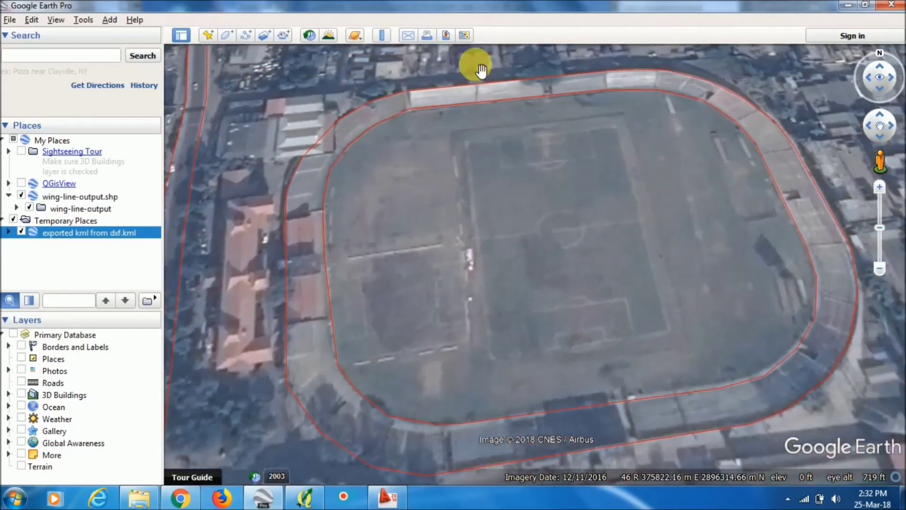
pyautogui.scroll(3, 467, 80)
pyautogui.scroll(-5, 661, 137)
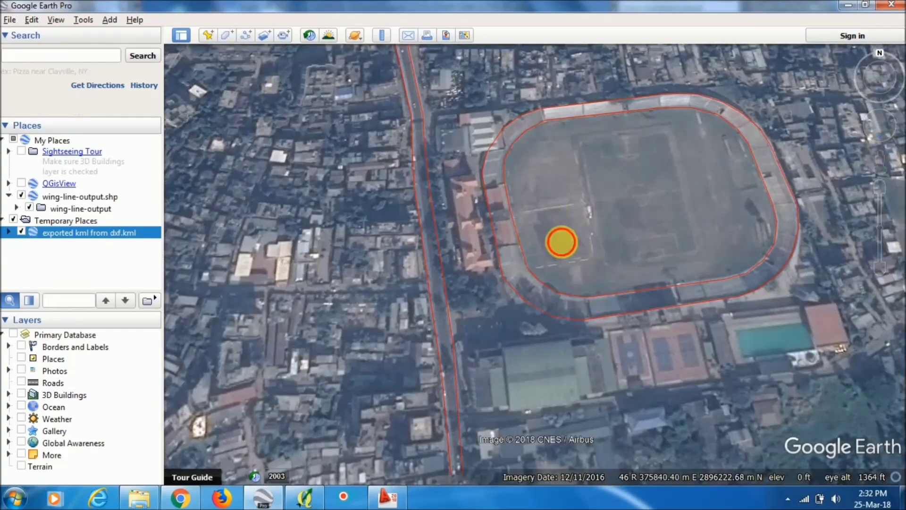
pyautogui.moveTo(563, 243); pyautogui.dragTo(544, 234)
pyautogui.scroll(1, 601, 85)
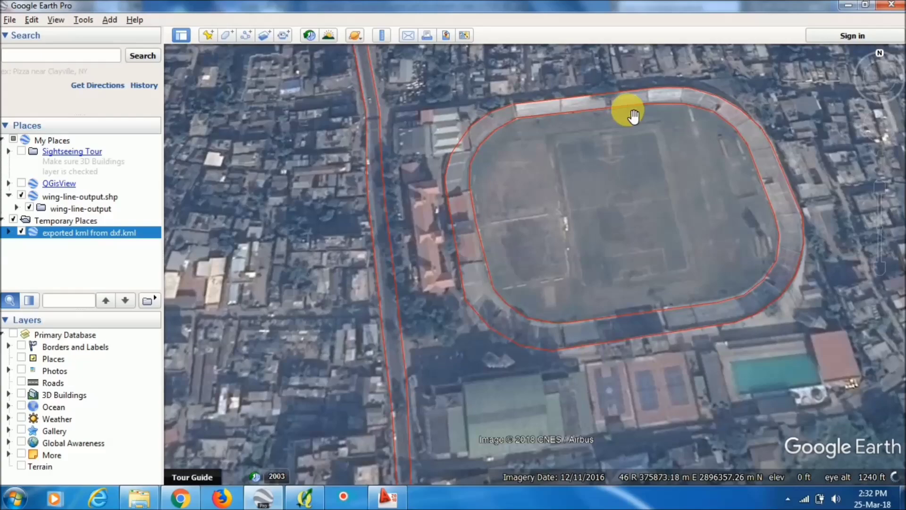
pyautogui.moveTo(593, 188); pyautogui.dragTo(519, 252)
pyautogui.scroll(2, 519, 252)
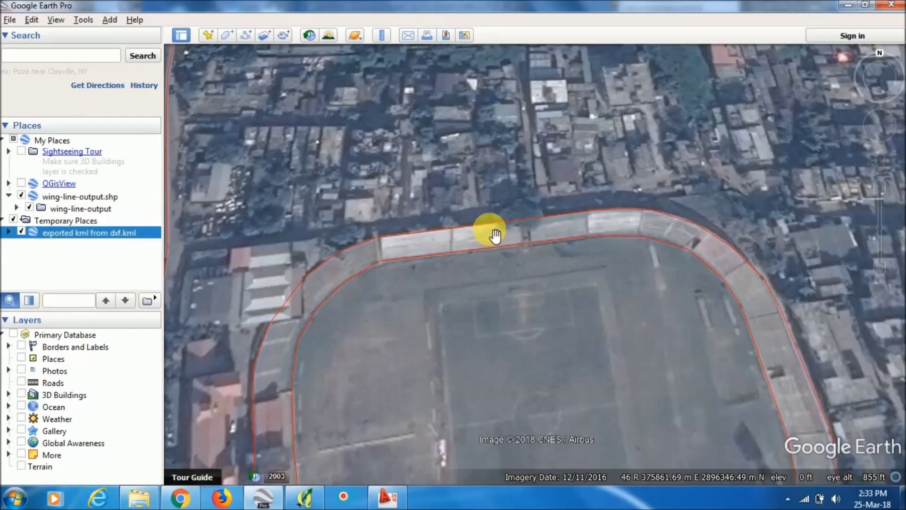
# Step: Switch to Chrome and bring up the Learn & Explore YouTube channel page
pyautogui.click(183, 499)
pyautogui.click(50, 8)
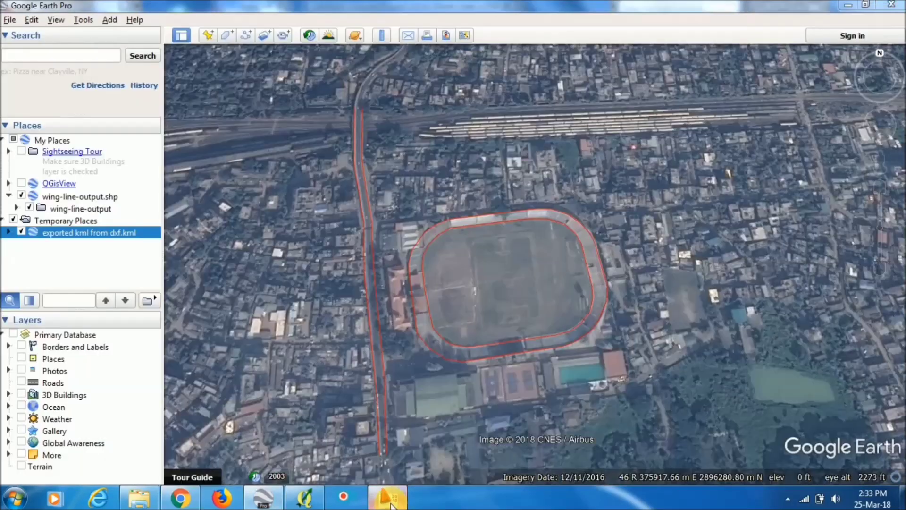
# Step: Compare the complete road and stadium drawing in AutoCAD with the imported overlay in Google Earth Pro
pyautogui.click(387, 498)
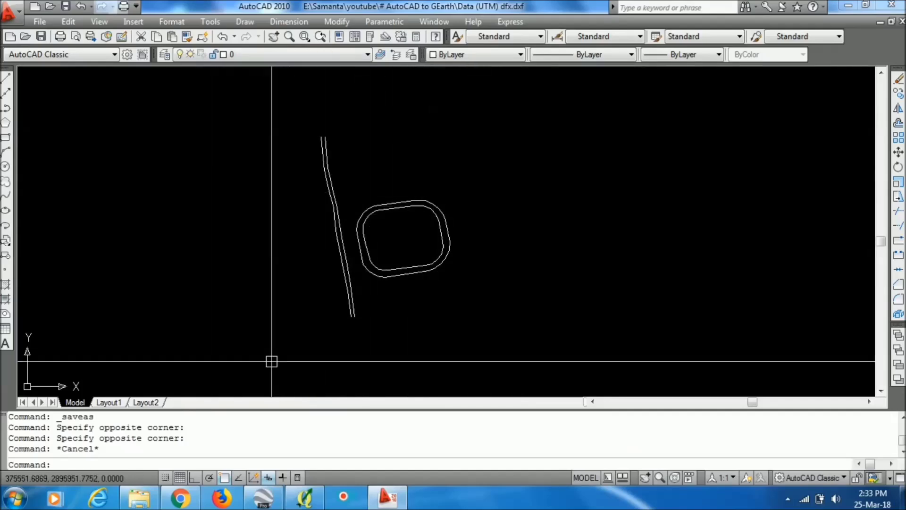
pyautogui.click(267, 499)
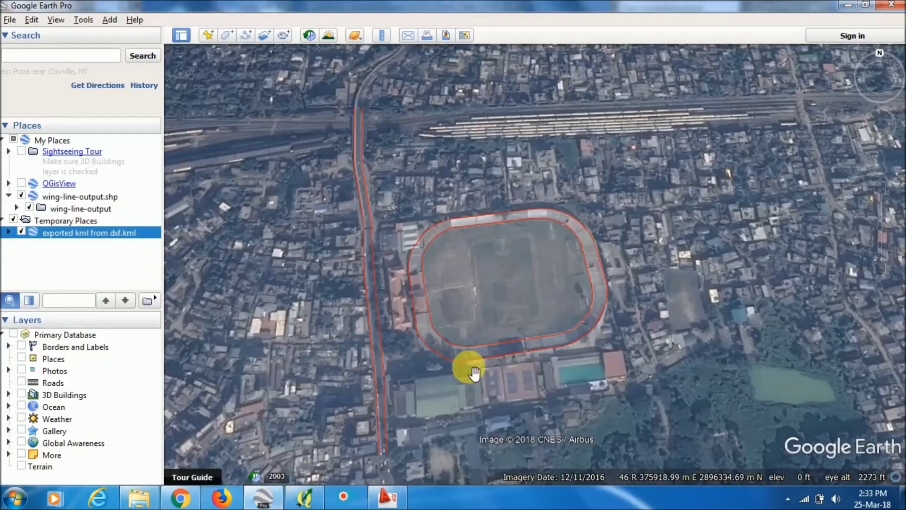
pyautogui.scroll(2, 473, 373)
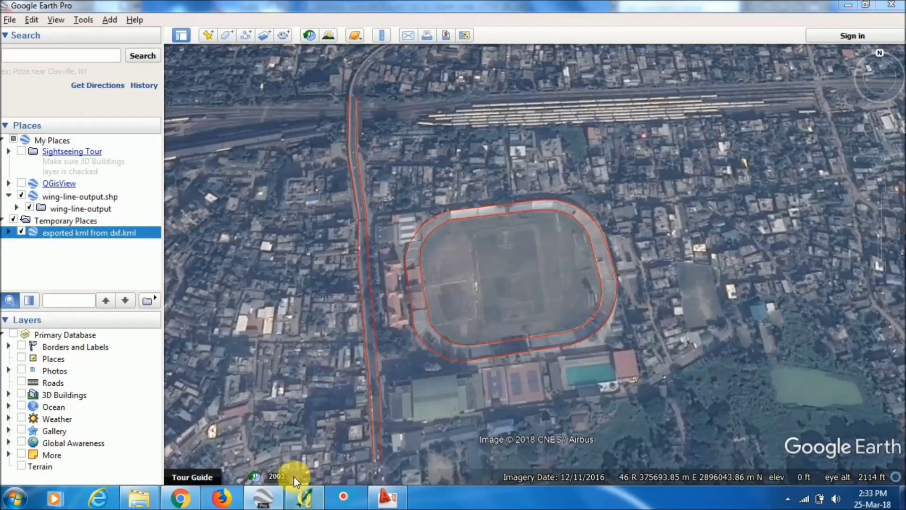
# Step: Switch to Chrome, subscribe to the Learn & Explore YouTube channel, and browse its uploads
pyautogui.click(180, 498)
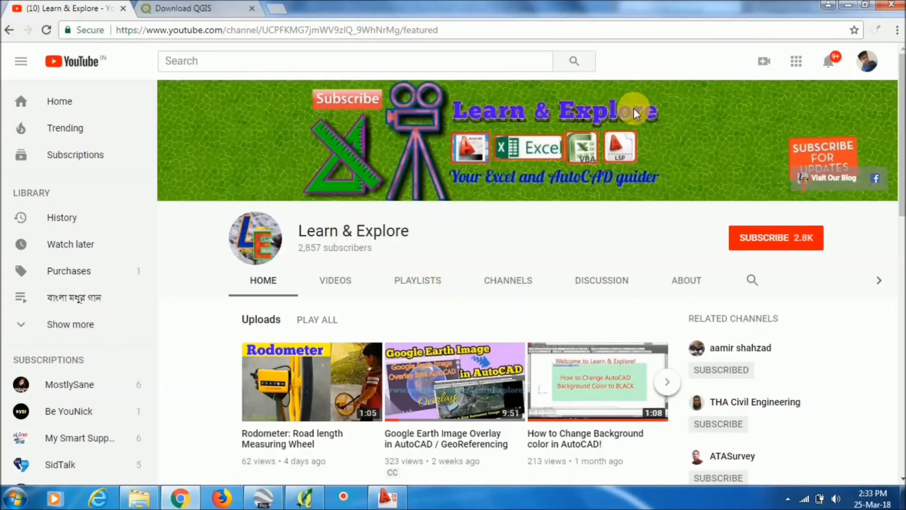
pyautogui.click(762, 240)
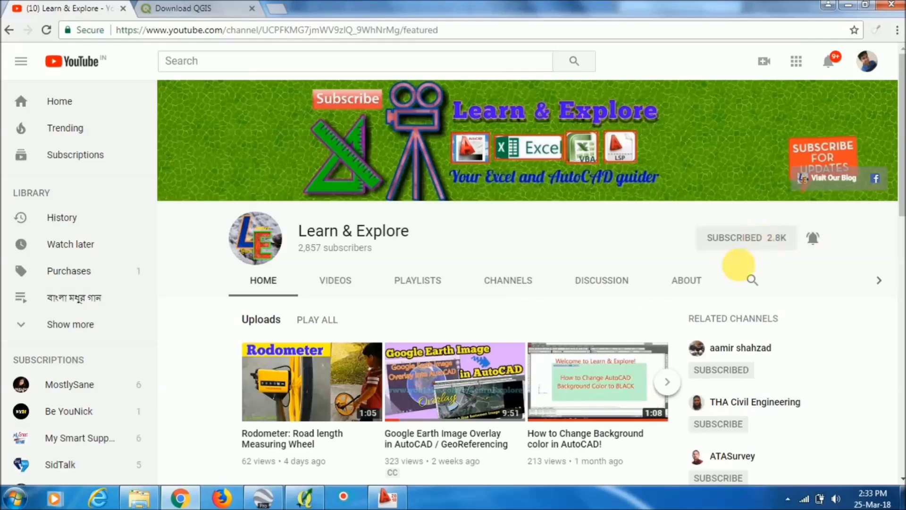
pyautogui.scroll(-3, 500, 292)
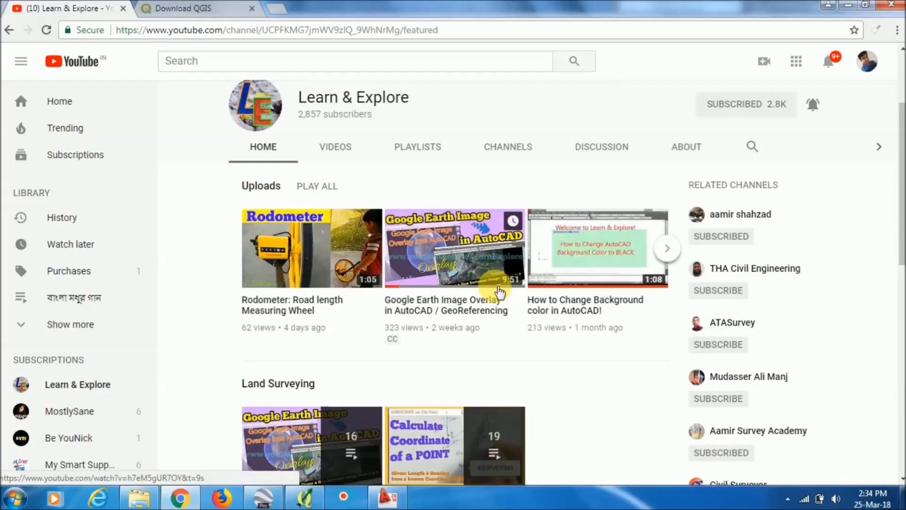